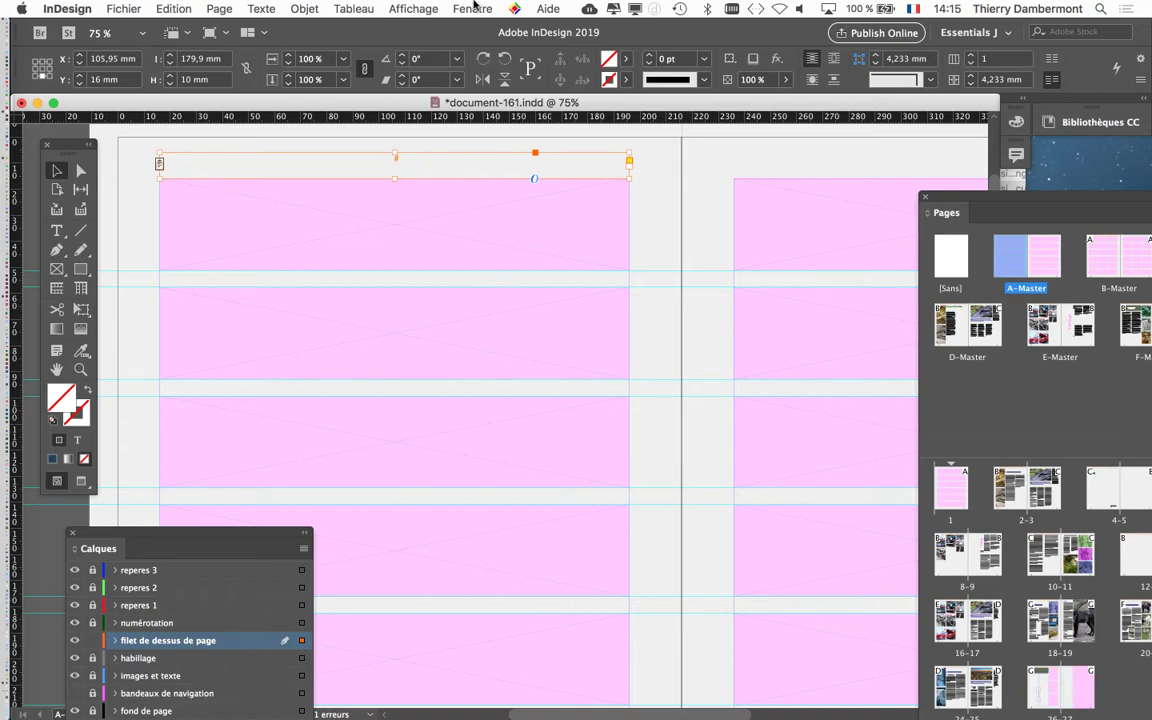
Display the object styles and position their panel clear of the header text frame on A-Master
{"action": "left_click", "coordinate": [474, 9]}
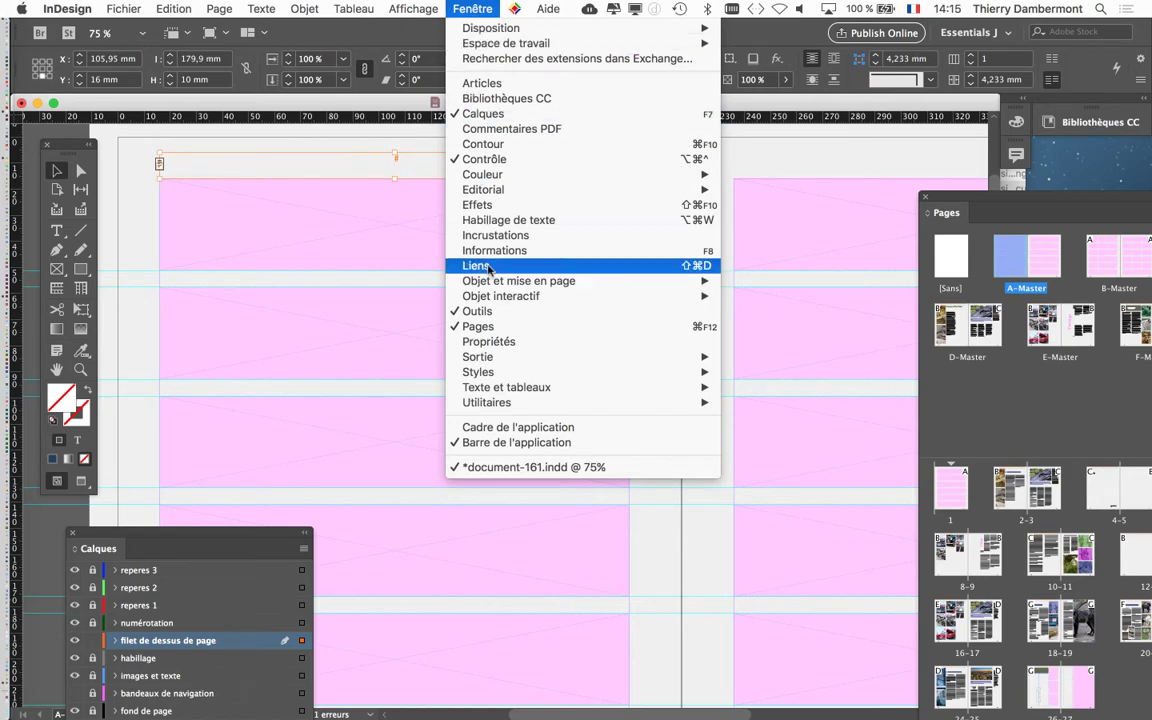
{"action": "mouse_move", "coordinate": [600, 372]}
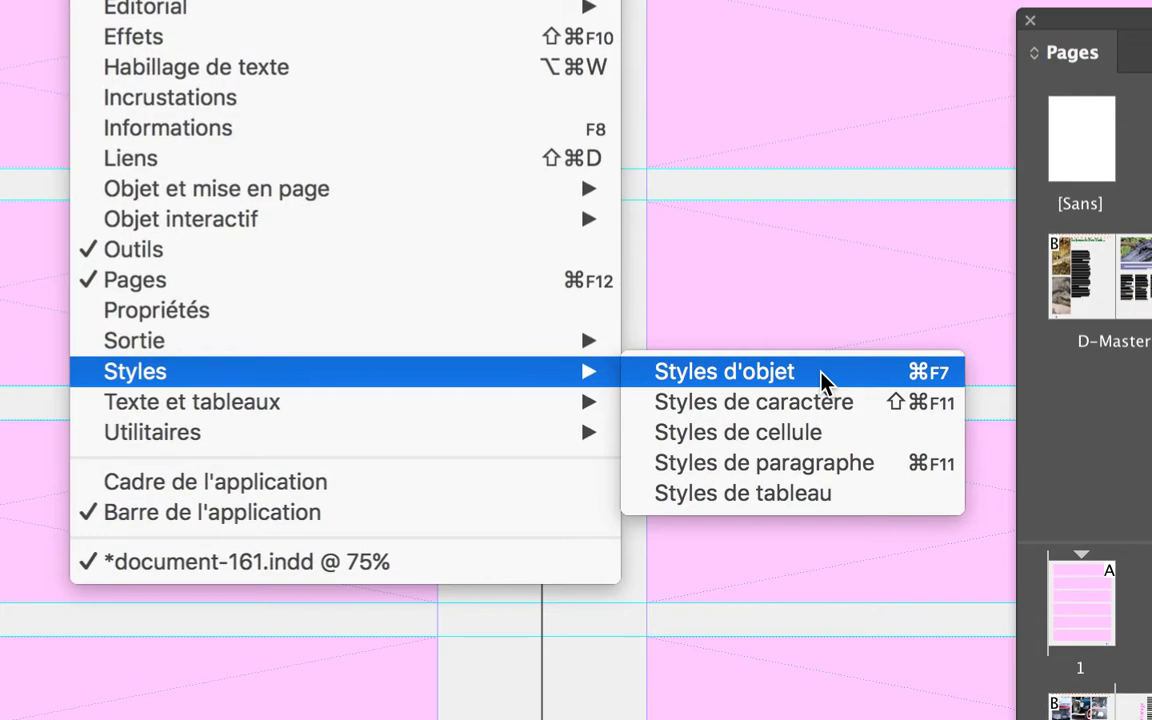
{"action": "left_click", "coordinate": [820, 373]}
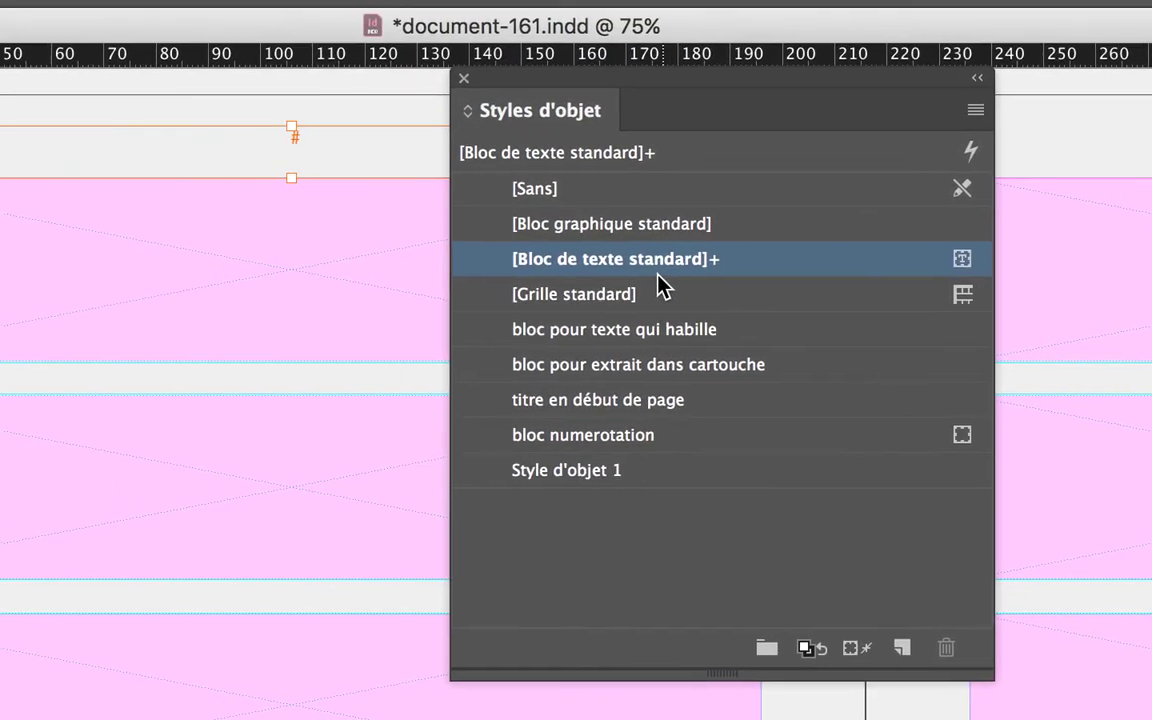
{"action": "mouse_move", "coordinate": [716, 272]}
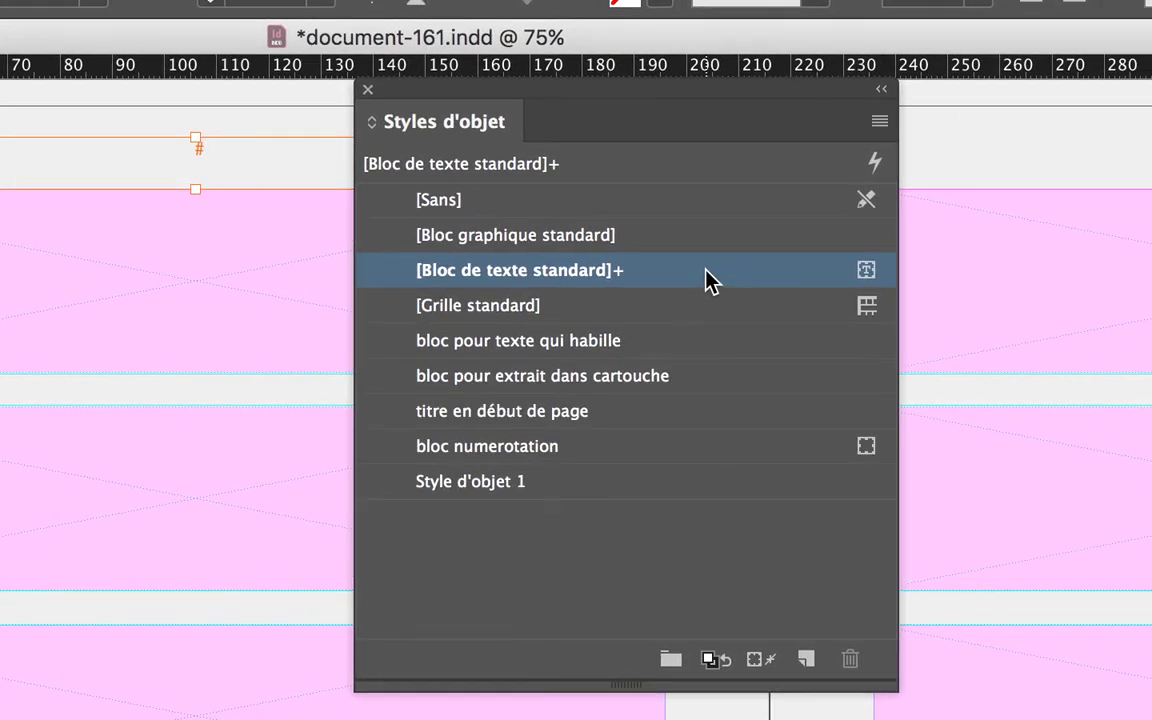
{"action": "mouse_move", "coordinate": [705, 280]}
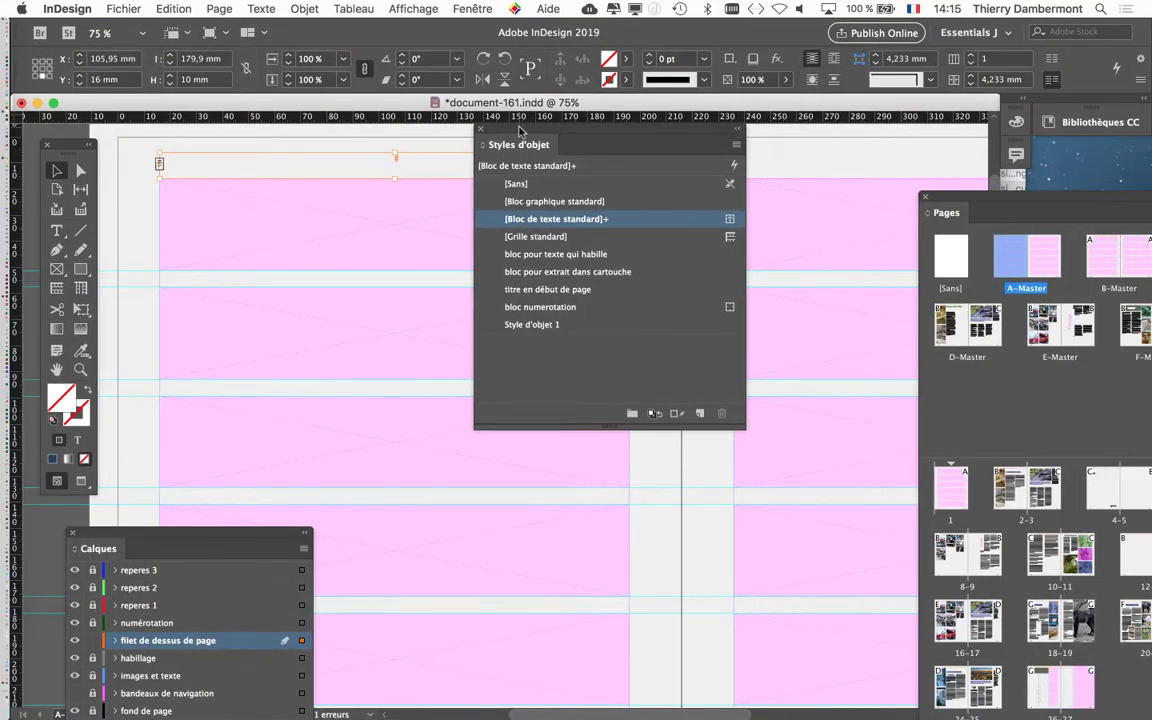
{"action": "left_click_drag", "start_coordinate": [519, 131], "coordinate": [745, 176]}
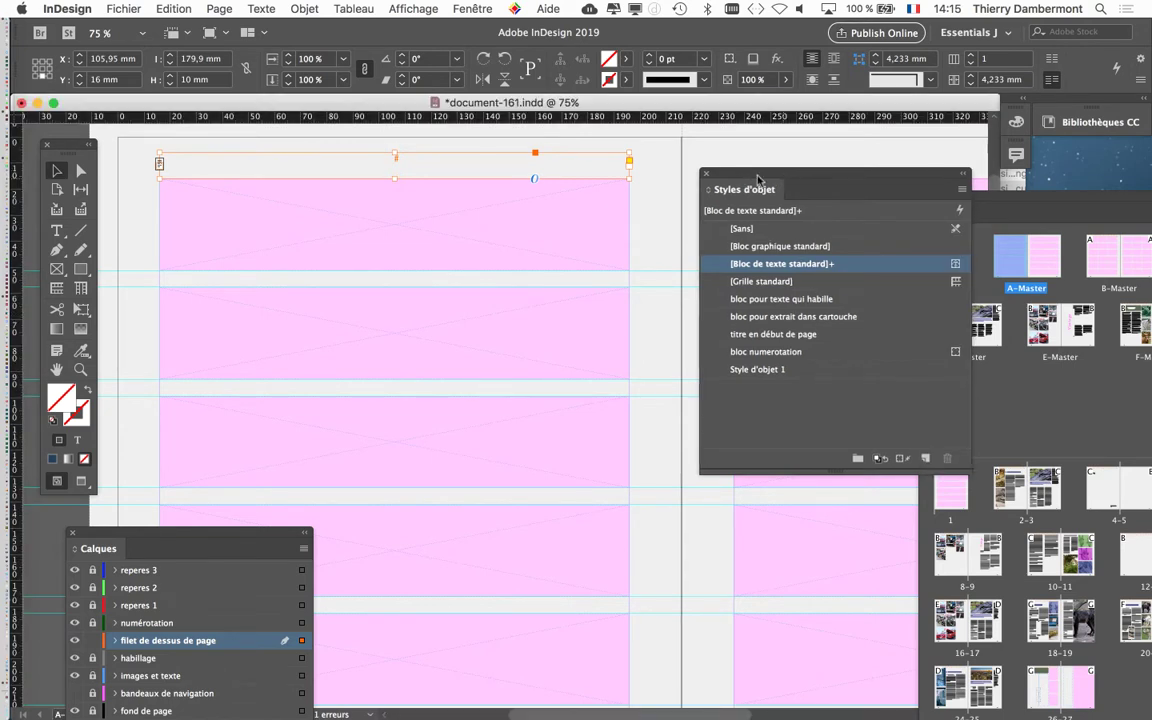
{"action": "left_click_drag", "start_coordinate": [708, 167], "coordinate": [568, 220]}
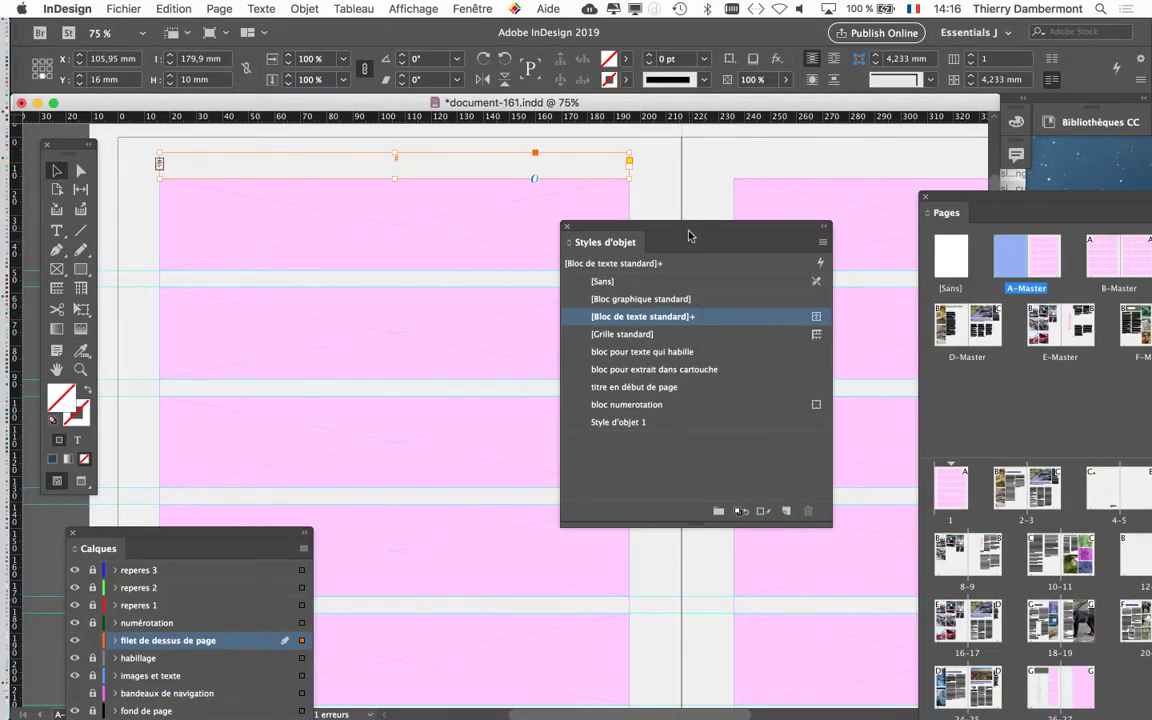
{"action": "left_click_drag", "start_coordinate": [699, 223], "coordinate": [736, 215]}
{"action": "mouse_move", "coordinate": [684, 317]}
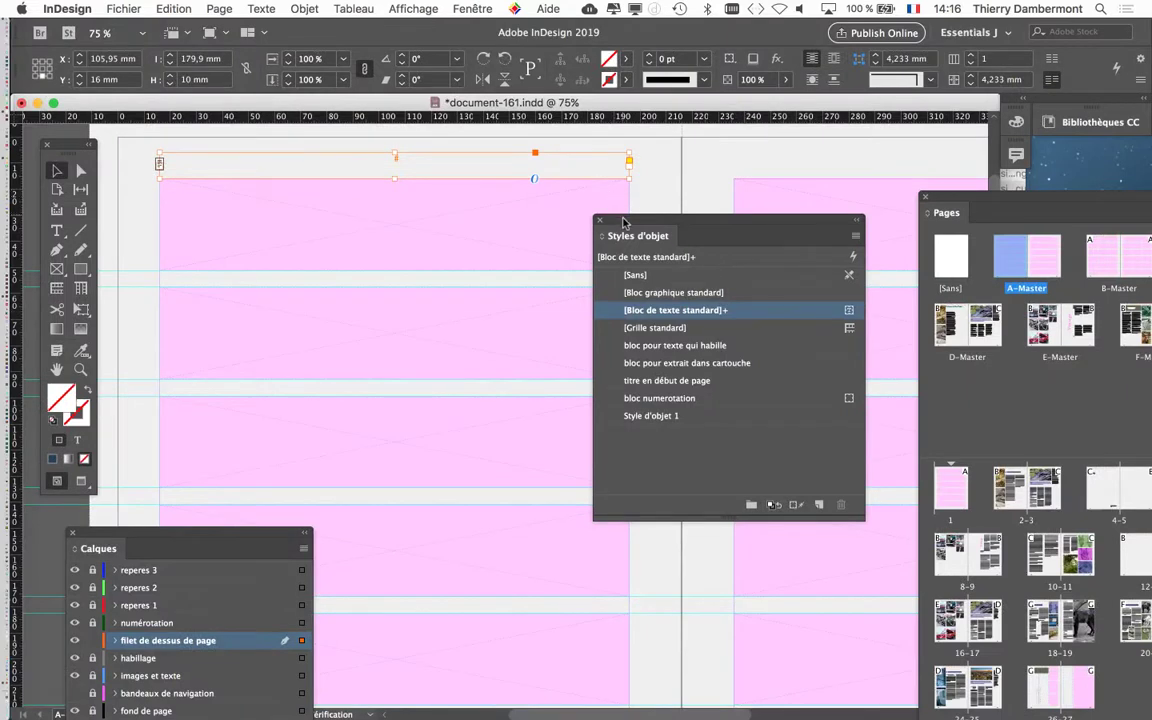
{"action": "left_click_drag", "start_coordinate": [622, 220], "coordinate": [731, 236]}
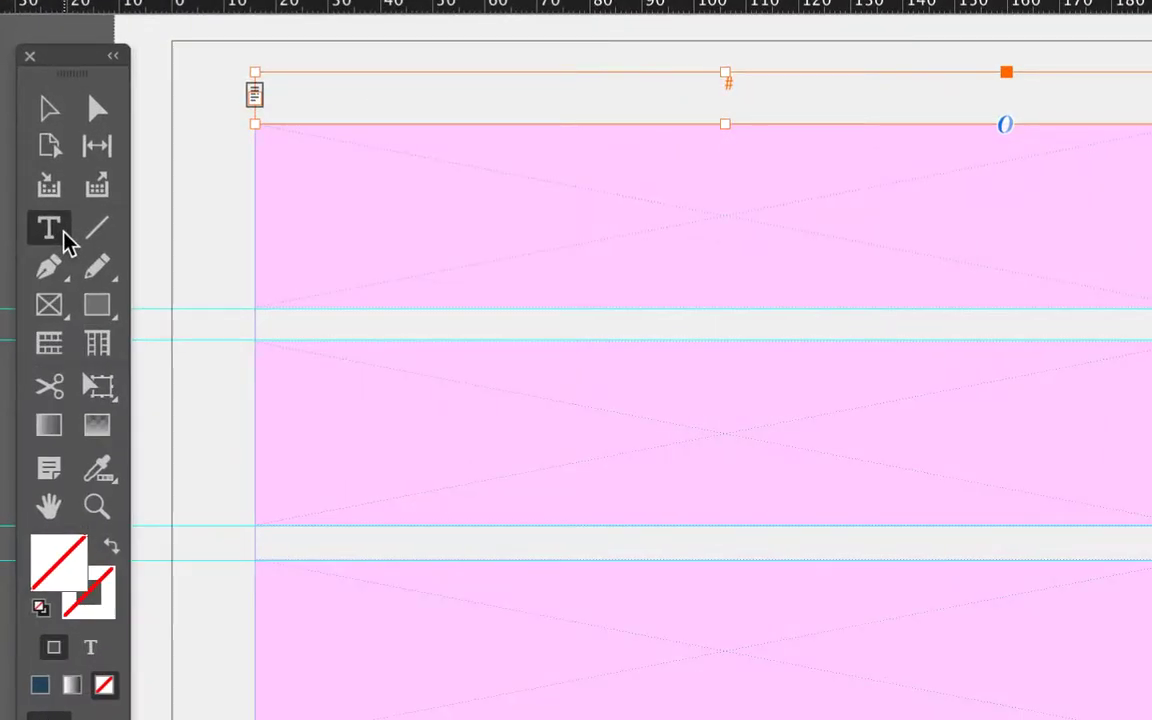
Activate the Type tool and display the document's paragraph styles
{"action": "left_click", "coordinate": [66, 235]}
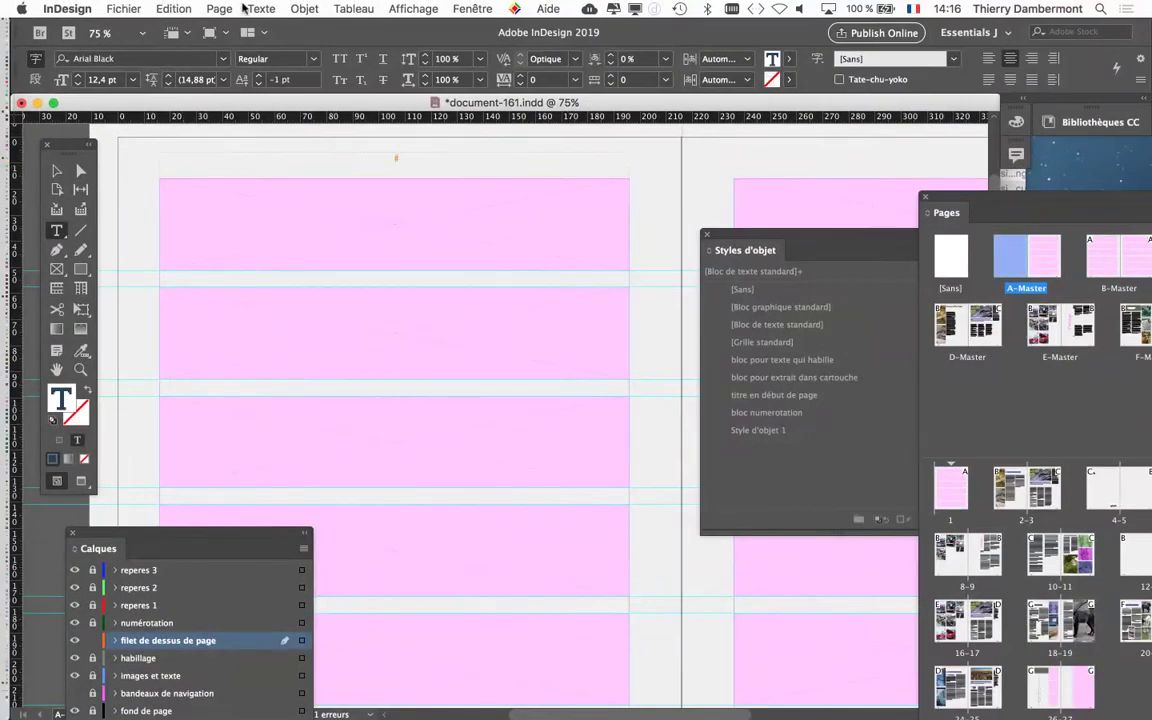
{"action": "left_click", "coordinate": [258, 9]}
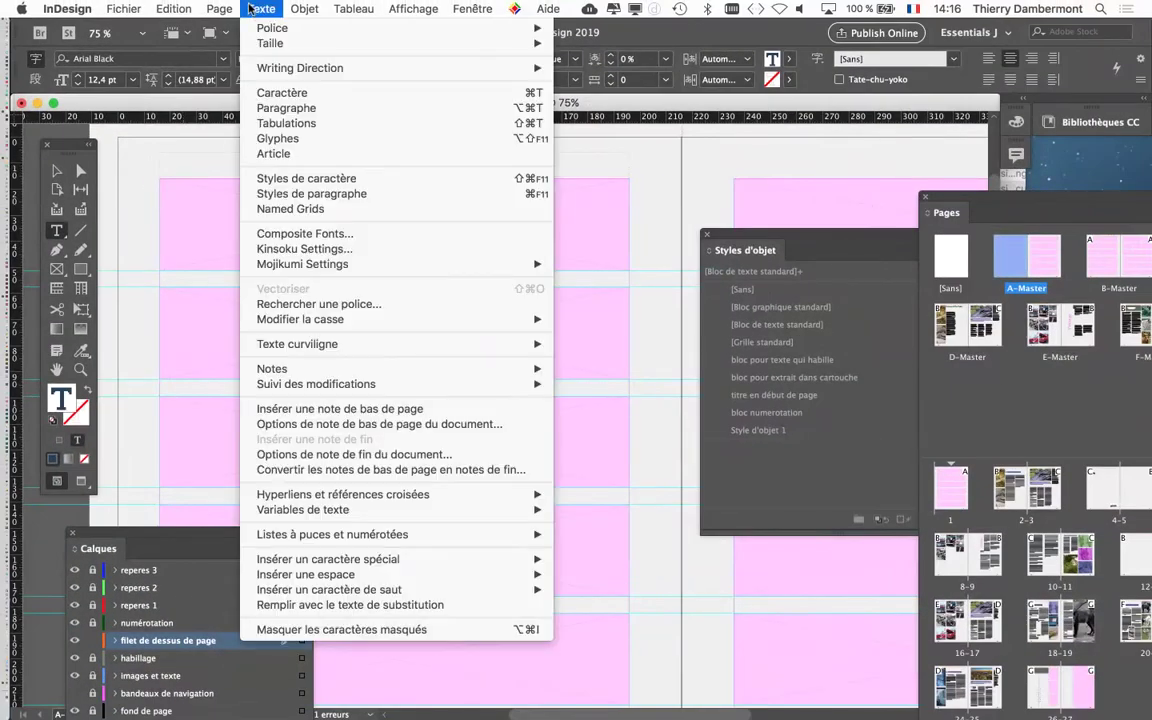
{"action": "left_click", "coordinate": [311, 193]}
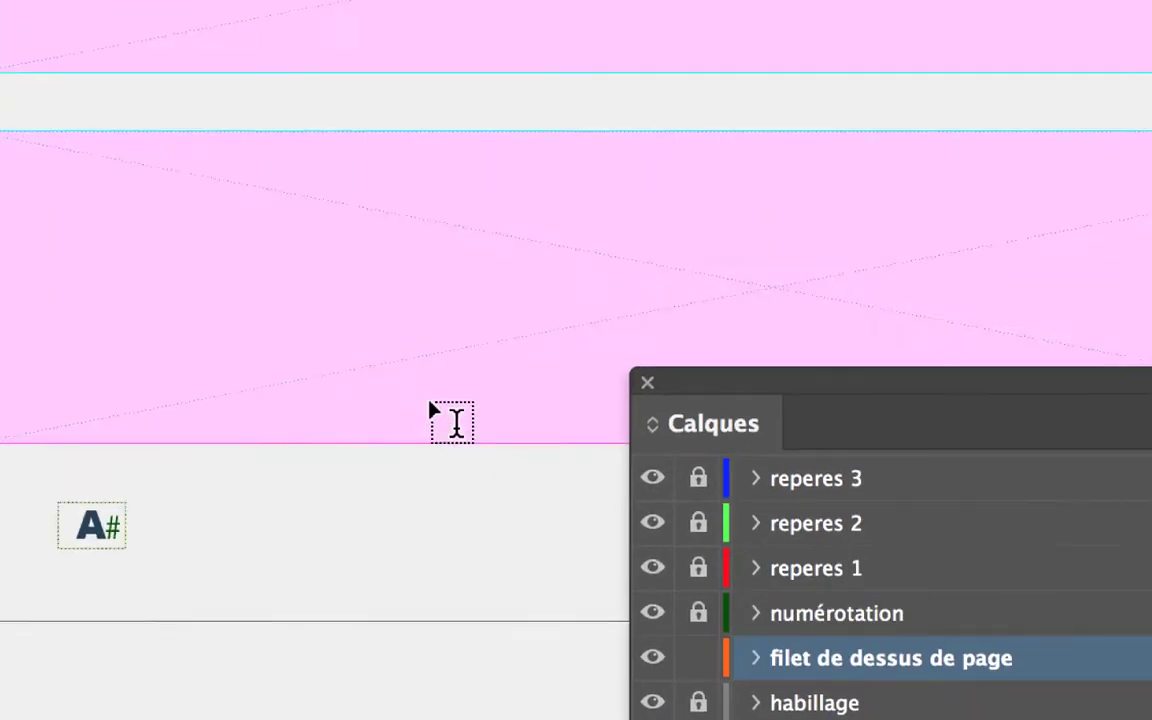
Place the text cursor in the empty header frame and apply the [Paragraphe standard] paragraph style
{"action": "scroll", "coordinate": [683, 252], "scroll_direction": "up", "scroll_amount": 5}
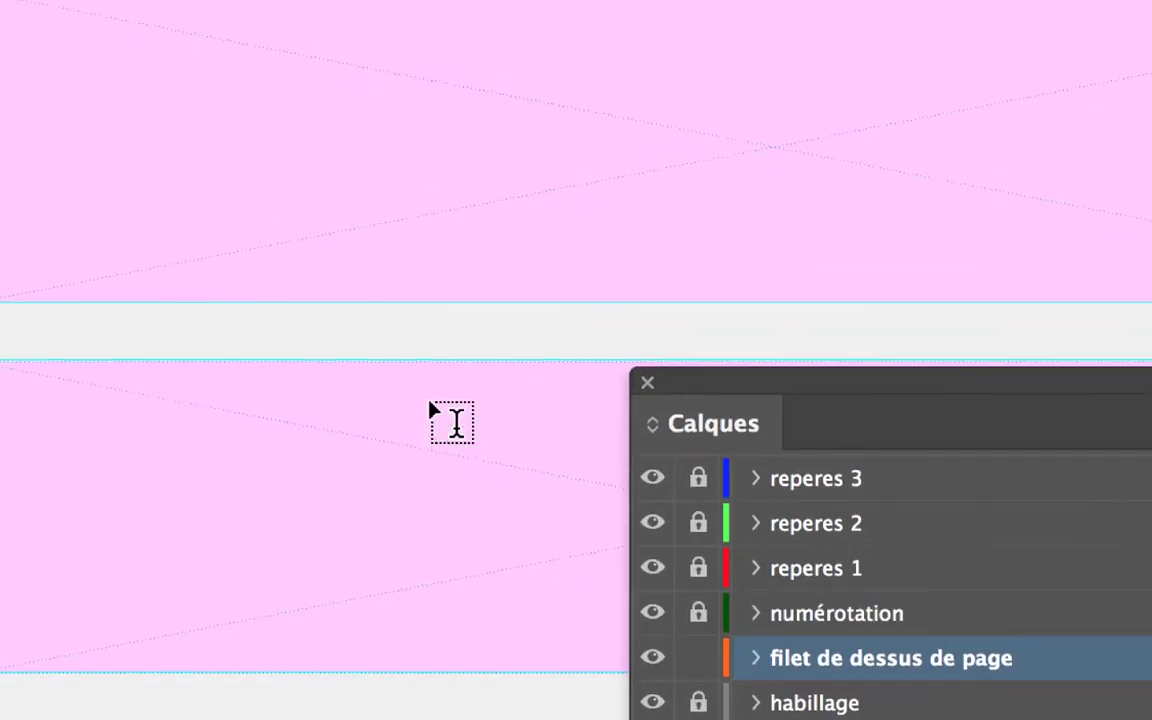
{"action": "key", "text": "ctrl+minus"}
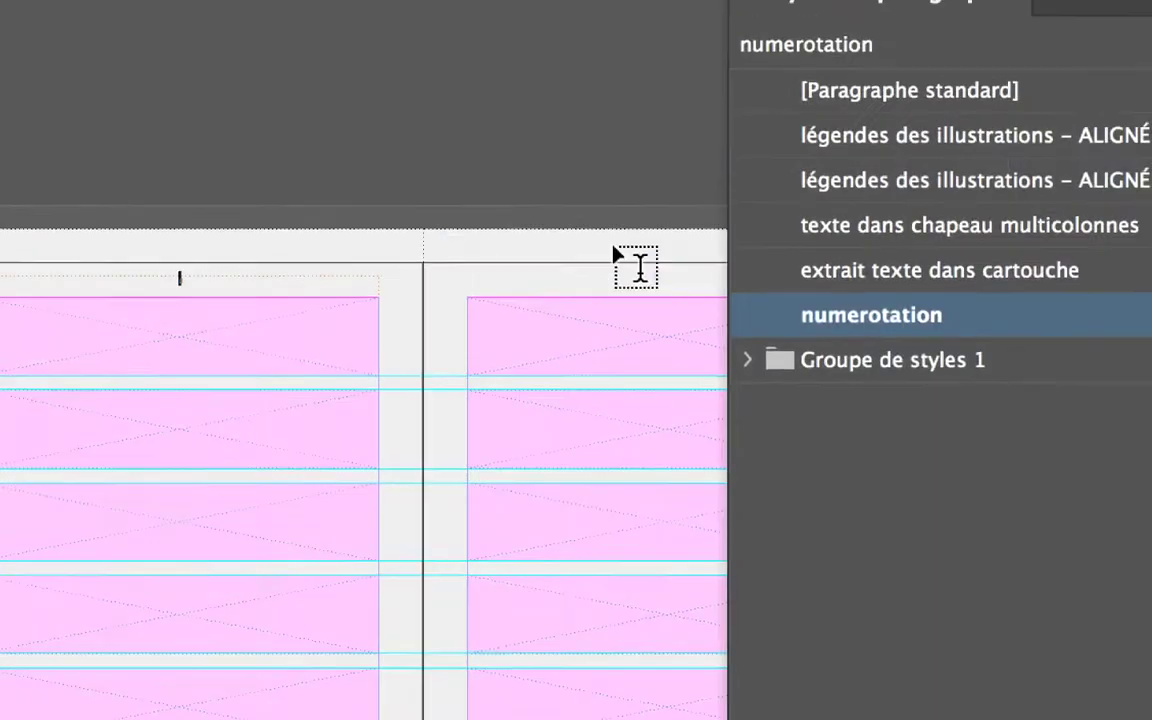
{"action": "key", "text": "ctrl+equal"}
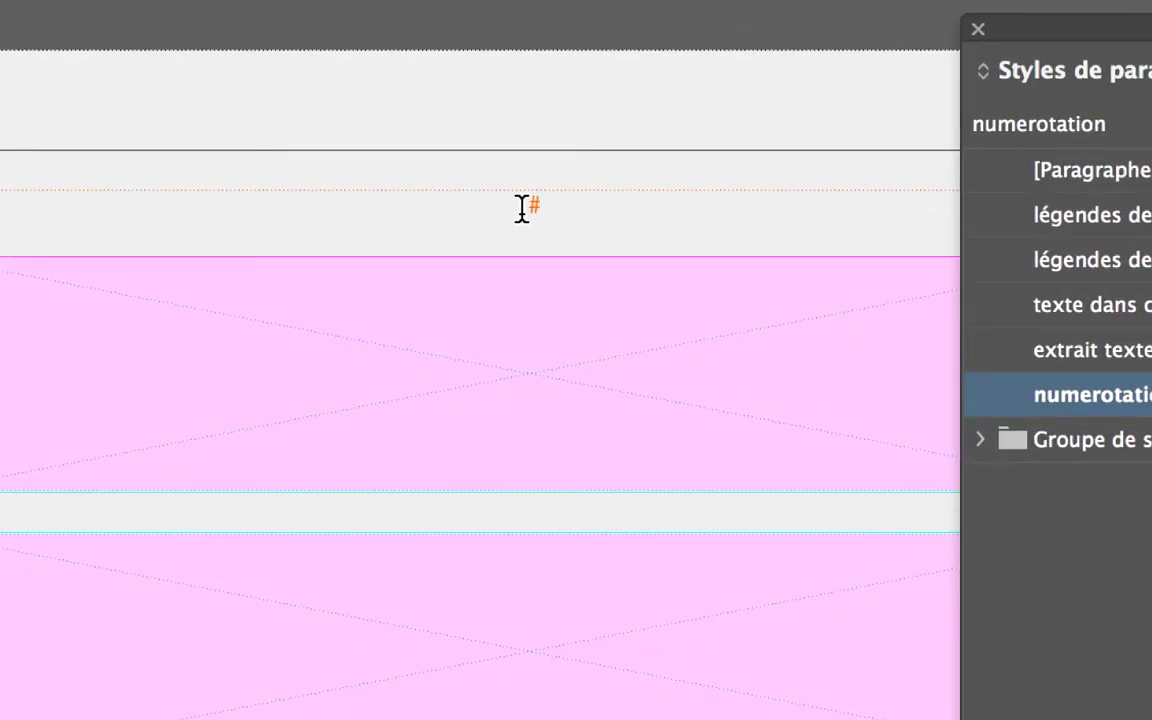
{"action": "left_click", "coordinate": [521, 207]}
{"action": "type", "text": "test"}
{"action": "key", "text": "super+z"}
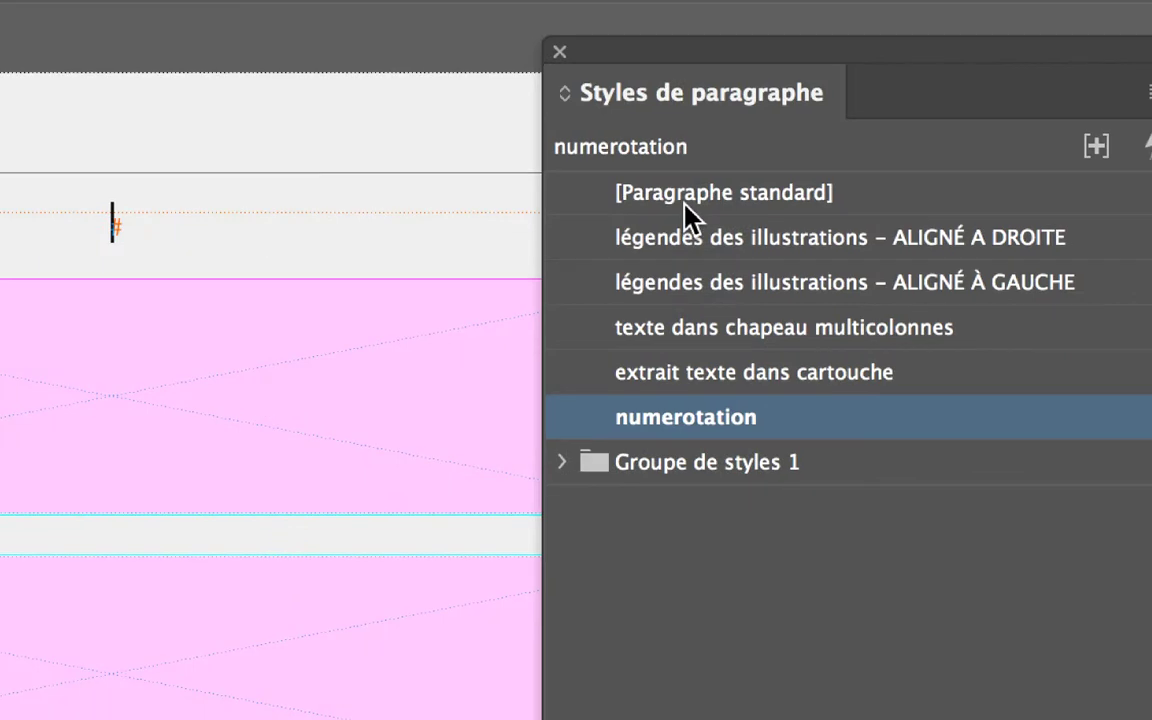
{"action": "left_click", "coordinate": [686, 200]}
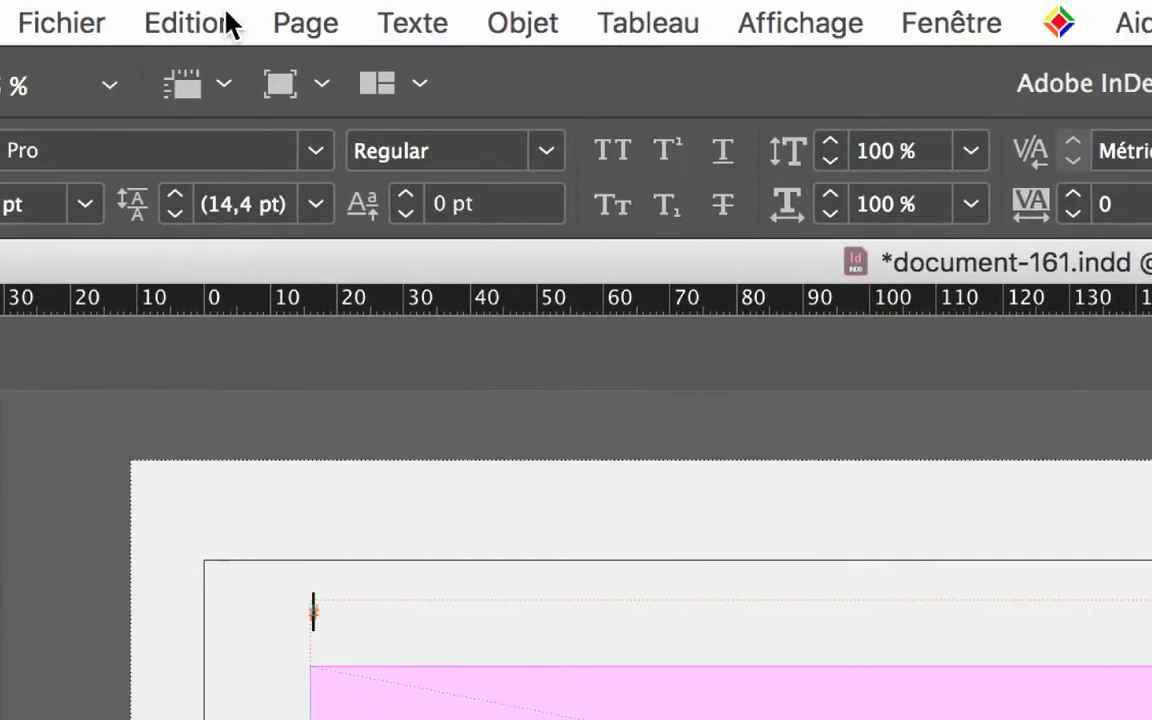
Examine the hidden-character command and the end-of-story marker at the start of the header frame up close
{"action": "left_click", "coordinate": [416, 14]}
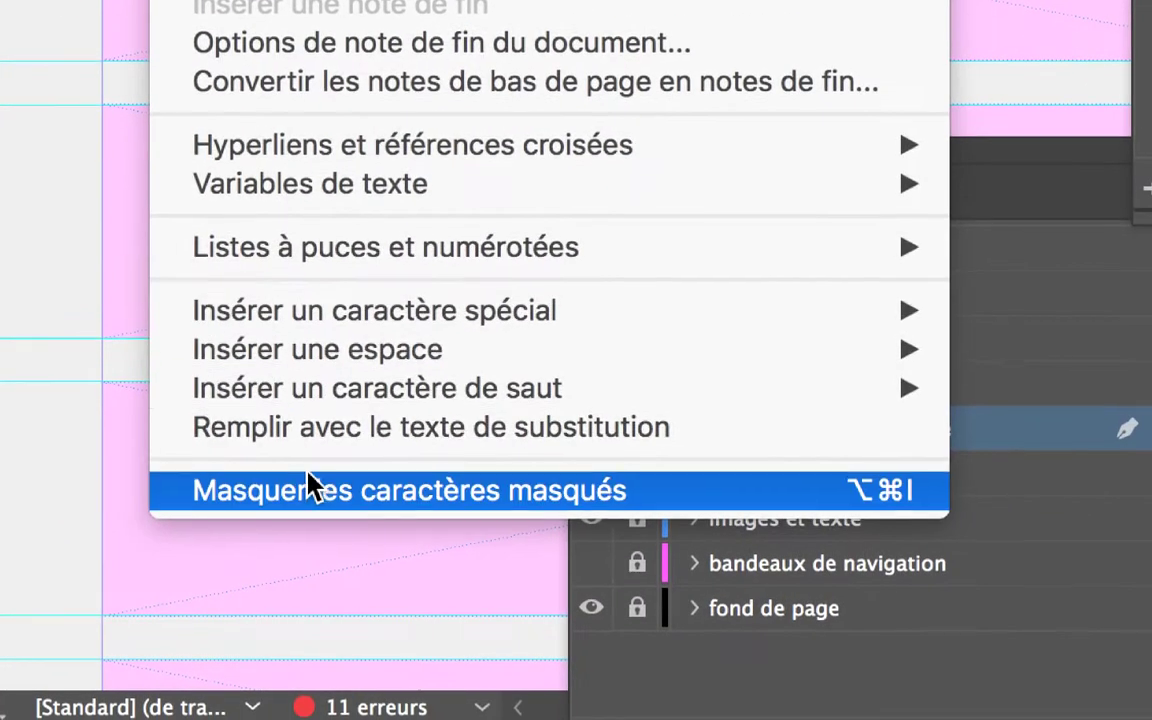
{"action": "left_click", "coordinate": [307, 474]}
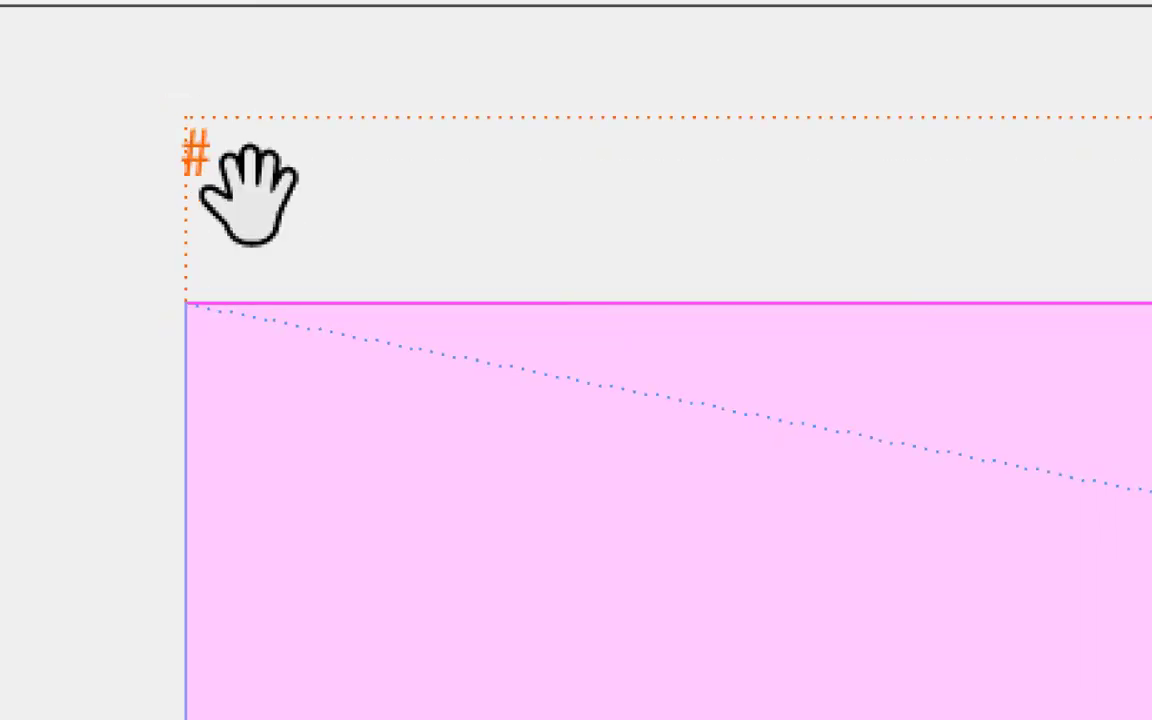
{"action": "scroll", "coordinate": [248, 192], "scroll_direction": "up", "scroll_amount": 1}
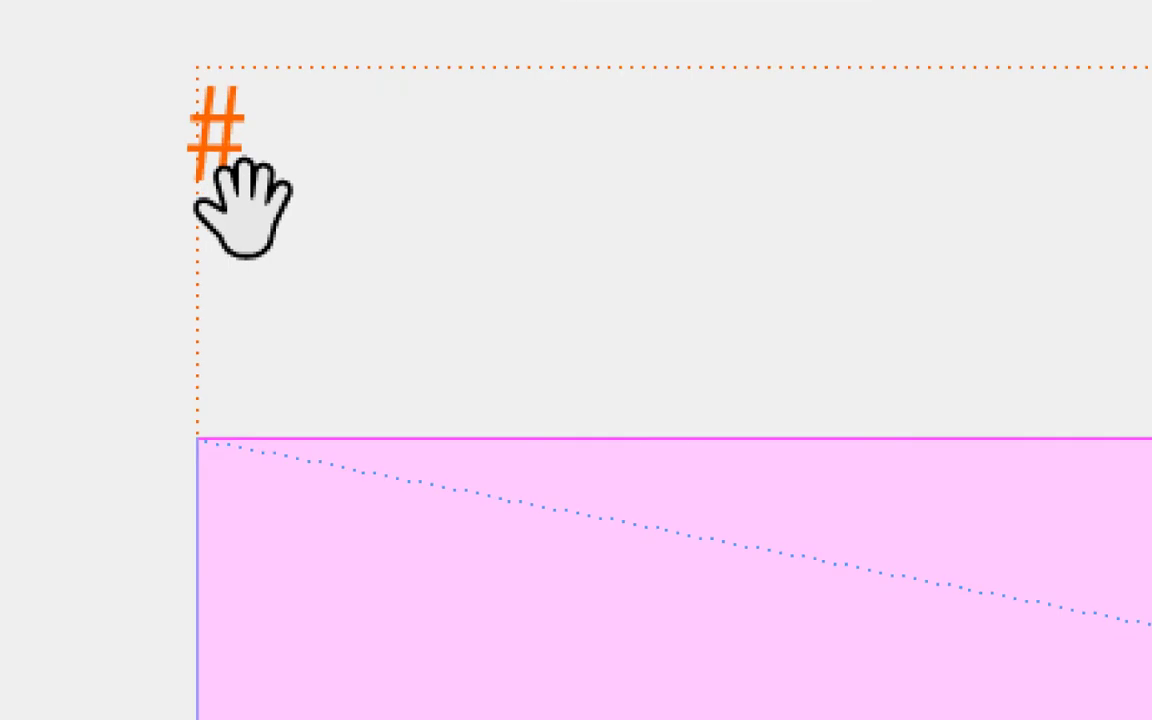
{"action": "scroll", "coordinate": [245, 204], "scroll_direction": "up", "scroll_amount": 1}
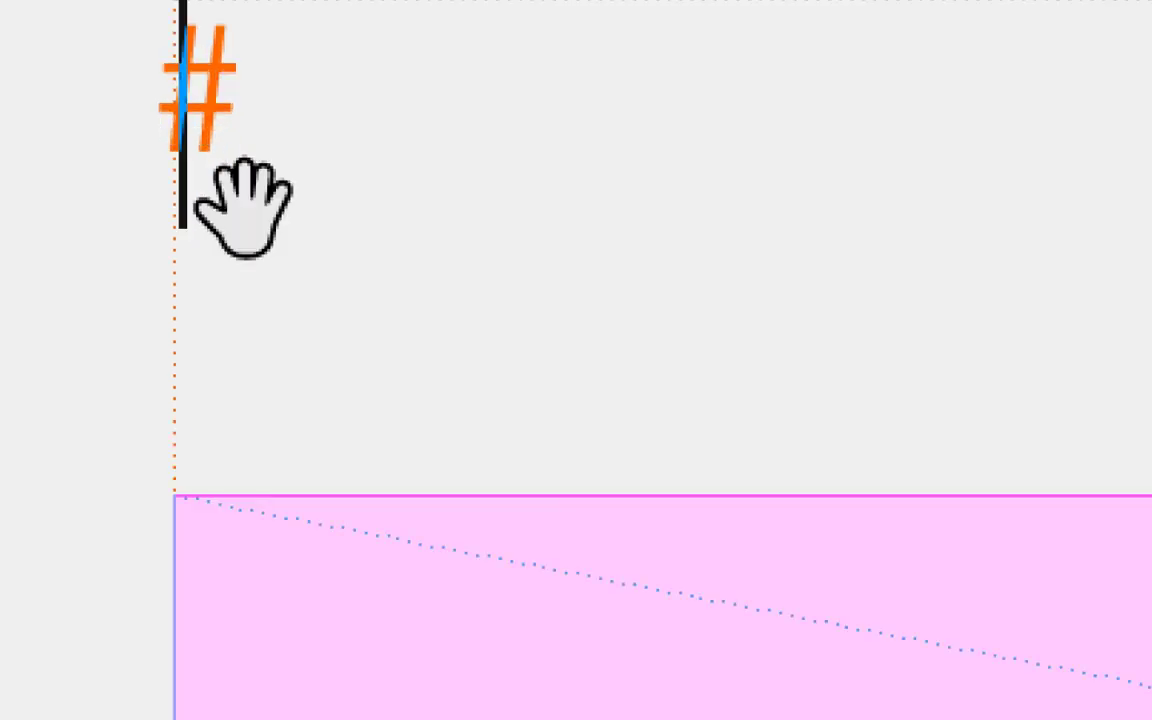
{"action": "scroll", "coordinate": [245, 200], "scroll_direction": "up", "scroll_amount": 1}
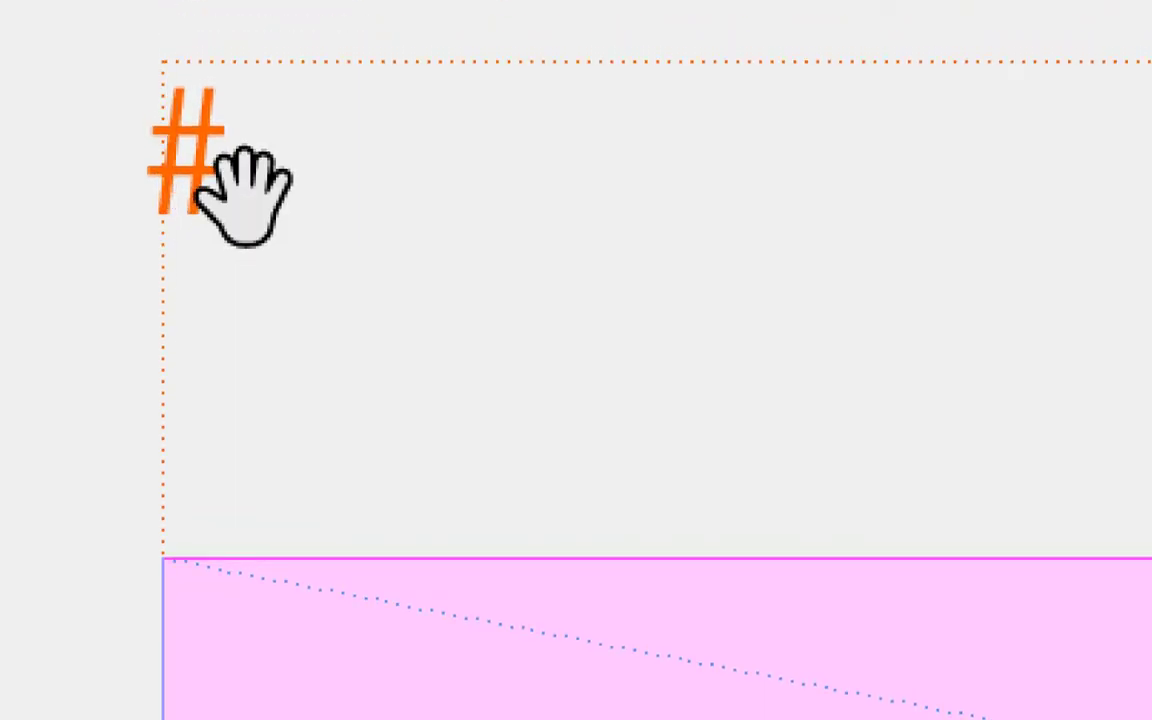
{"action": "scroll", "coordinate": [245, 195], "scroll_direction": "down", "scroll_amount": 1}
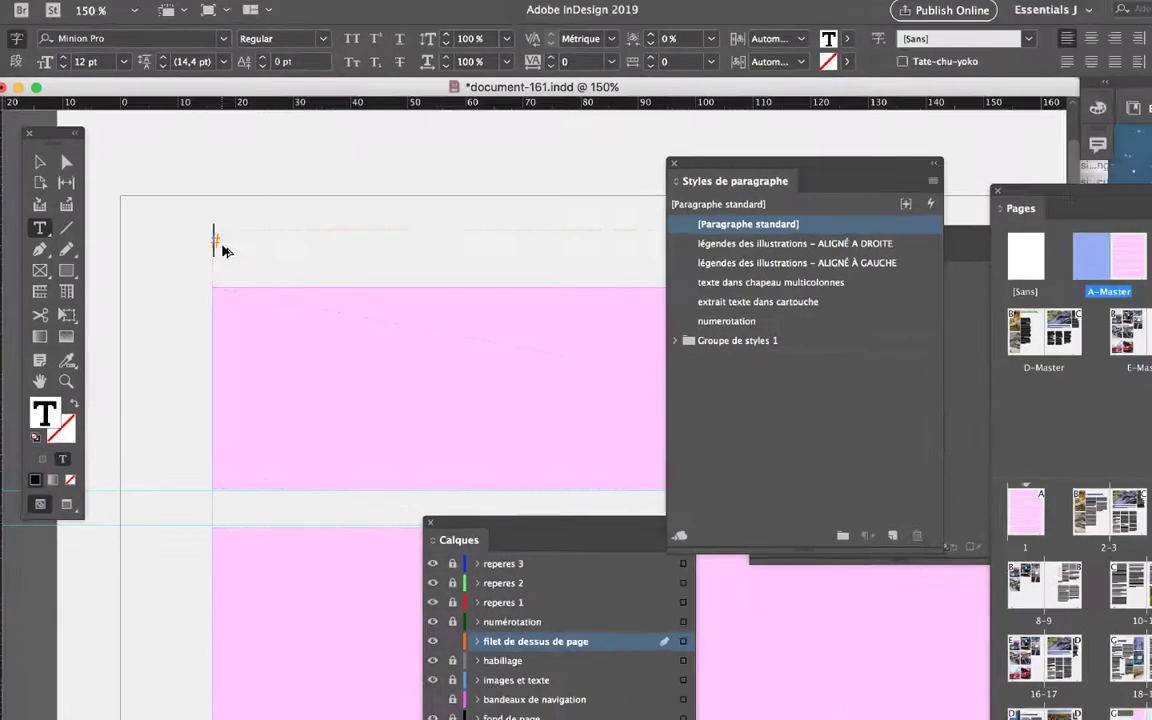
{"action": "scroll", "coordinate": [237, 237], "scroll_direction": "up", "scroll_amount": 2}
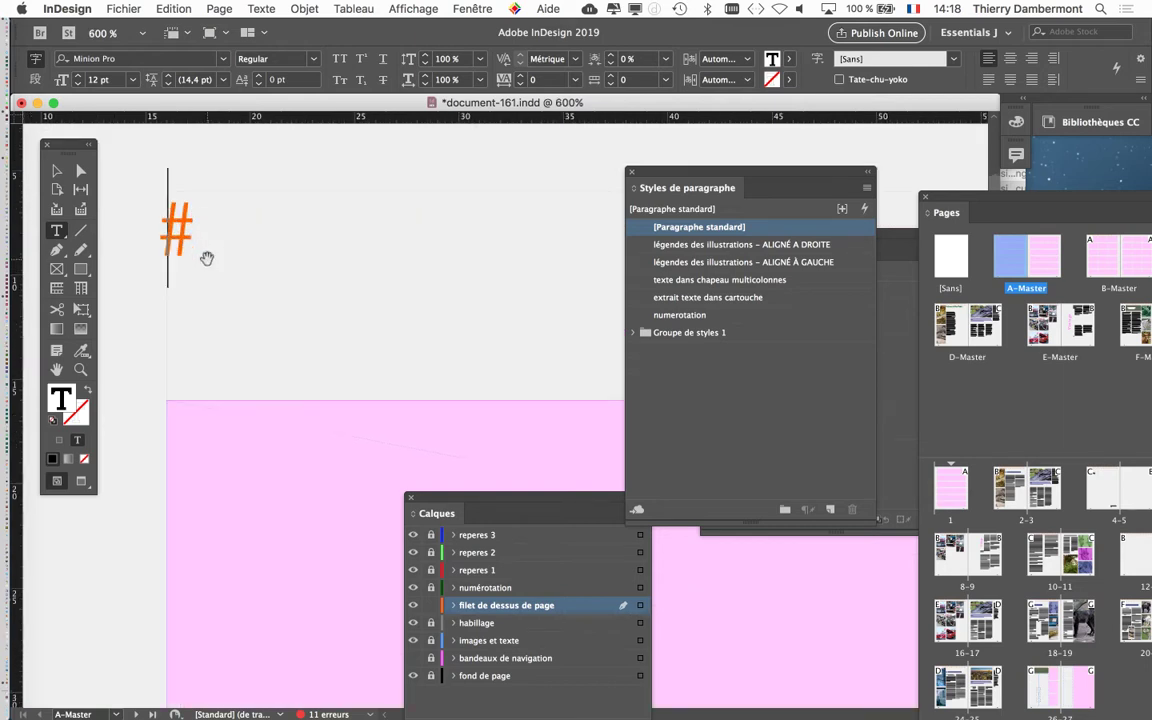
{"action": "scroll", "coordinate": [236, 257], "scroll_direction": "up", "scroll_amount": 3}
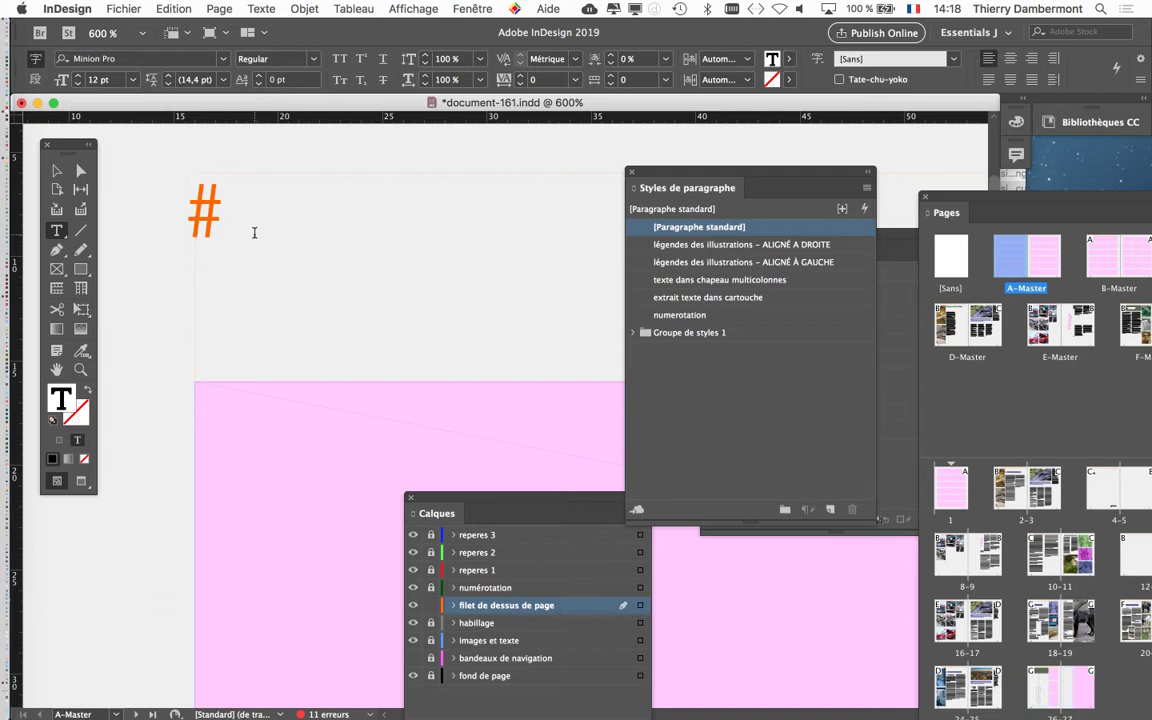
{"action": "scroll", "coordinate": [280, 265], "scroll_direction": "down", "scroll_amount": 2}
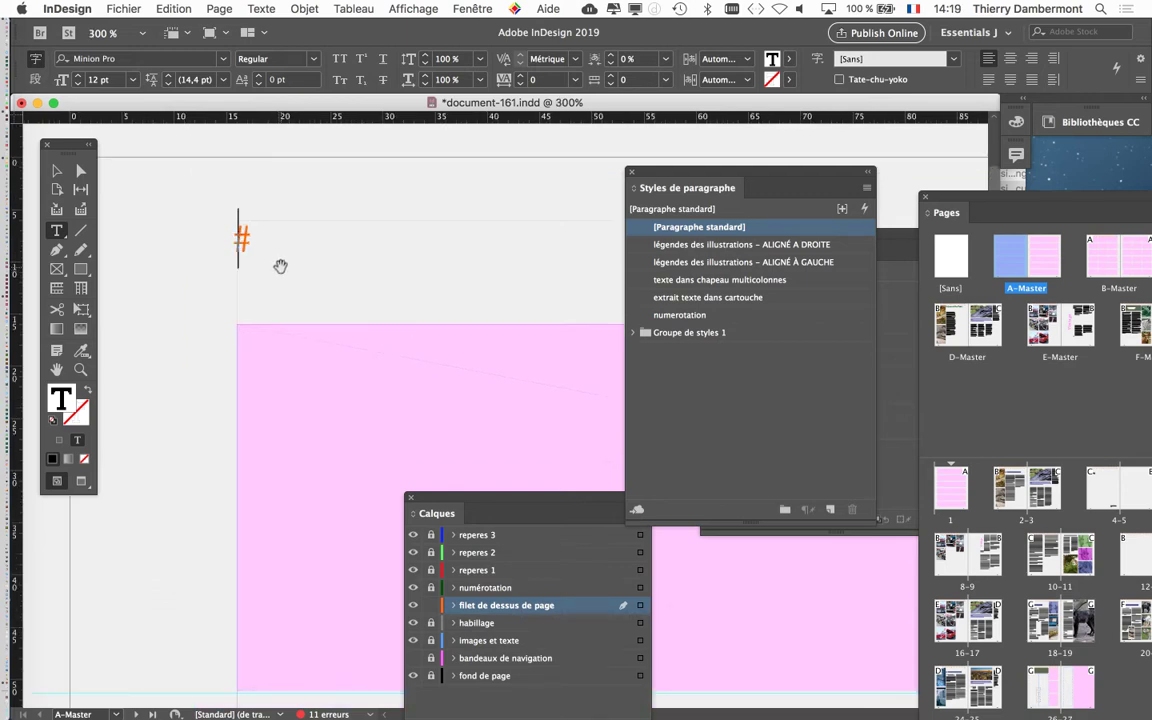
{"action": "scroll", "coordinate": [326, 272], "scroll_direction": "down", "scroll_amount": 1}
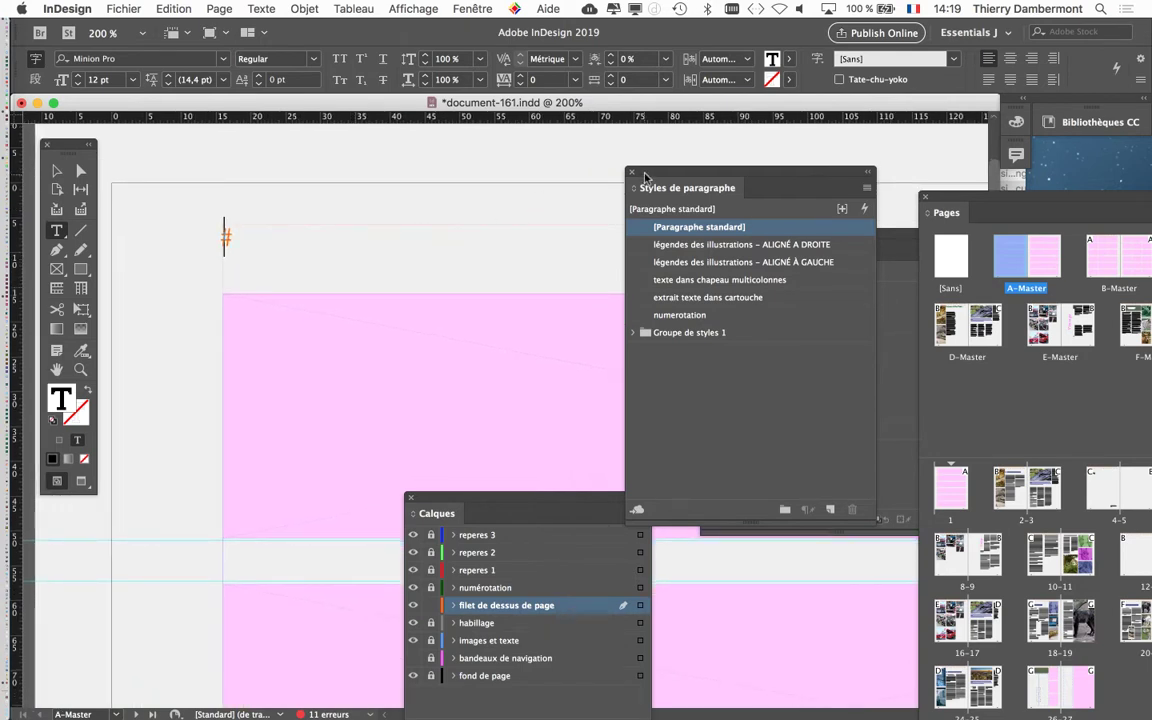
Enter the magazine title "Globuline Magazine" in the header text frame on A-Master
{"action": "left_click_drag", "start_coordinate": [645, 177], "coordinate": [346, 414]}
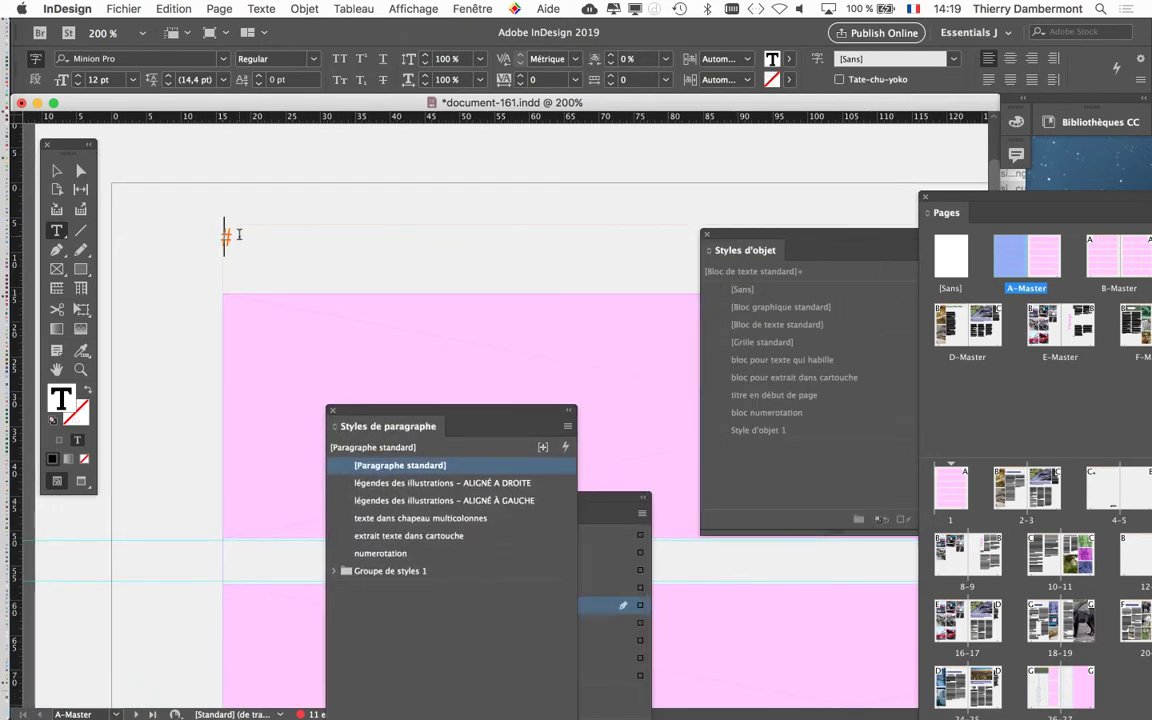
{"action": "scroll", "coordinate": [245, 245], "scroll_direction": "up", "scroll_amount": 2}
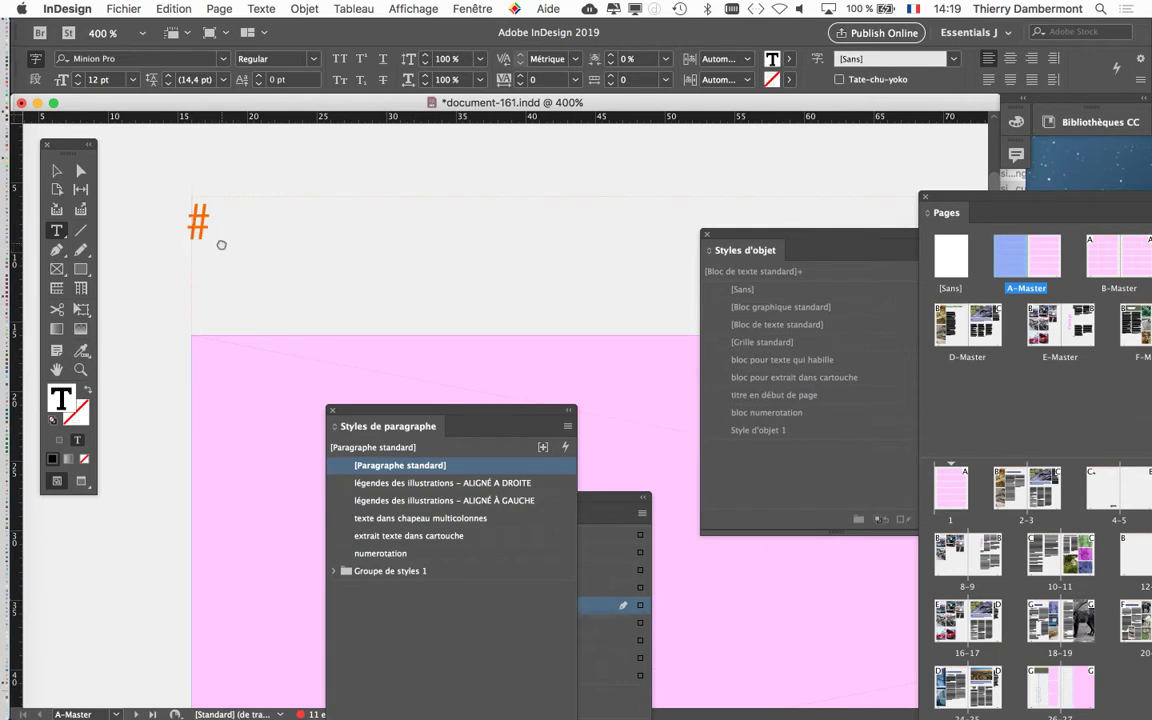
{"action": "left_click_drag", "start_coordinate": [221, 244], "coordinate": [245, 262]}
{"action": "scroll", "coordinate": [245, 262], "scroll_direction": "up", "scroll_amount": 1}
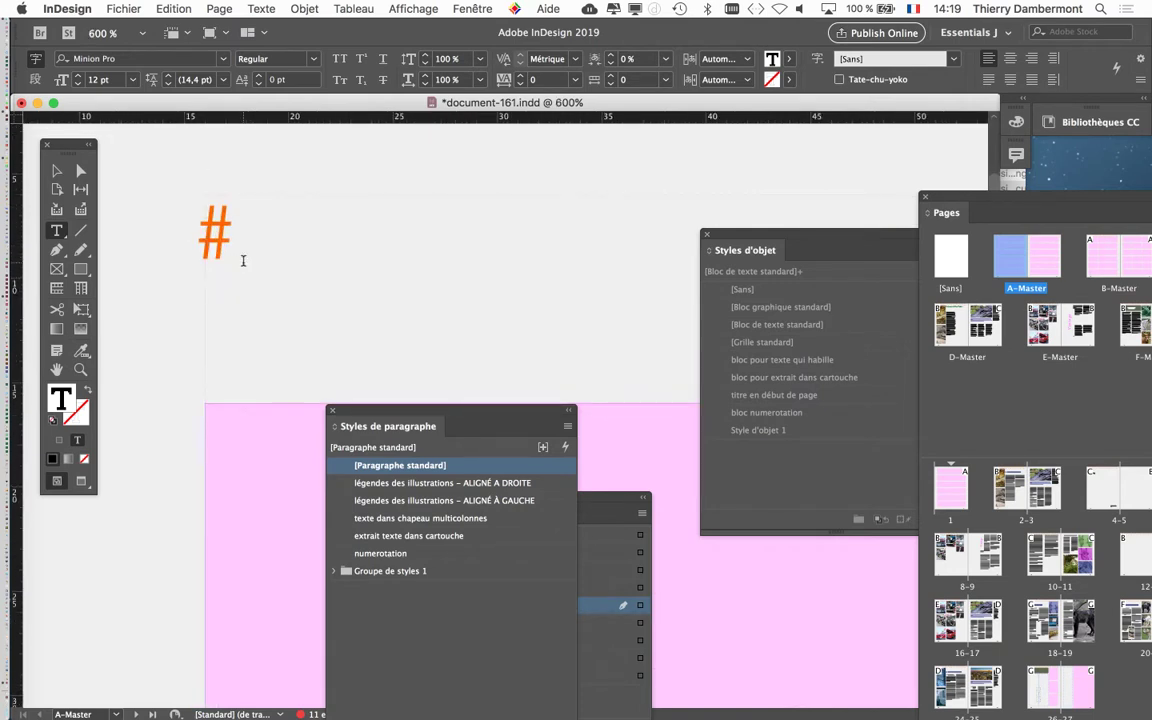
{"action": "type", "text": "G"}
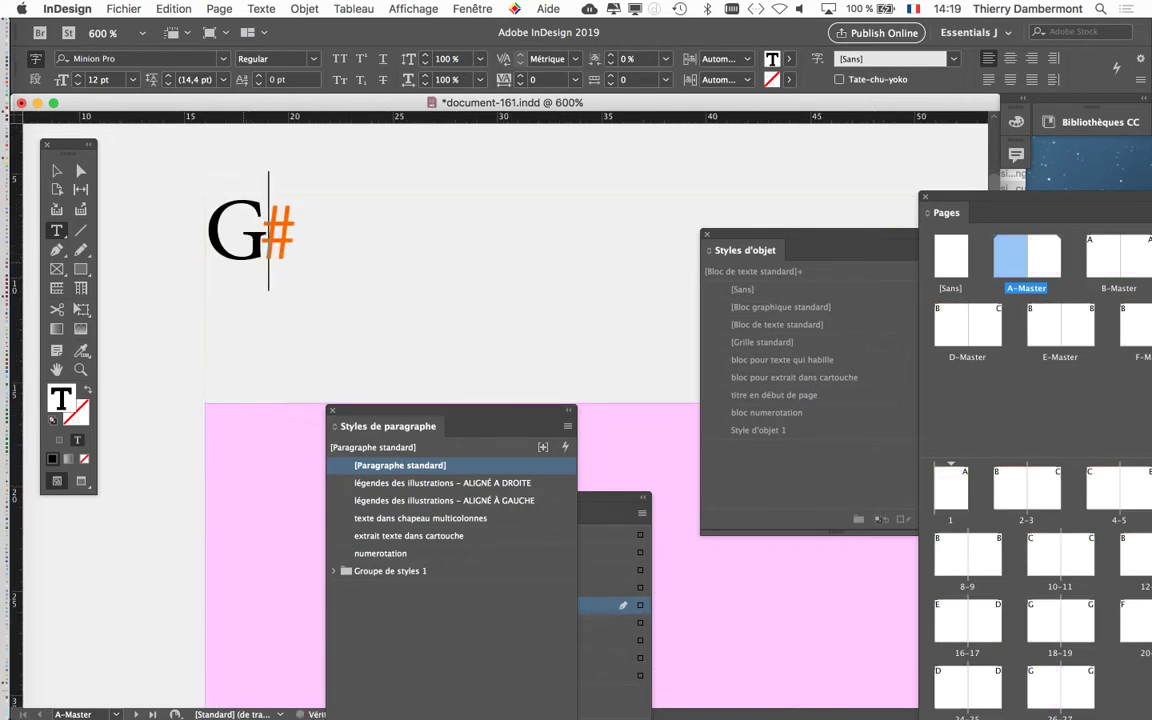
{"action": "type", "text": "lobin"}
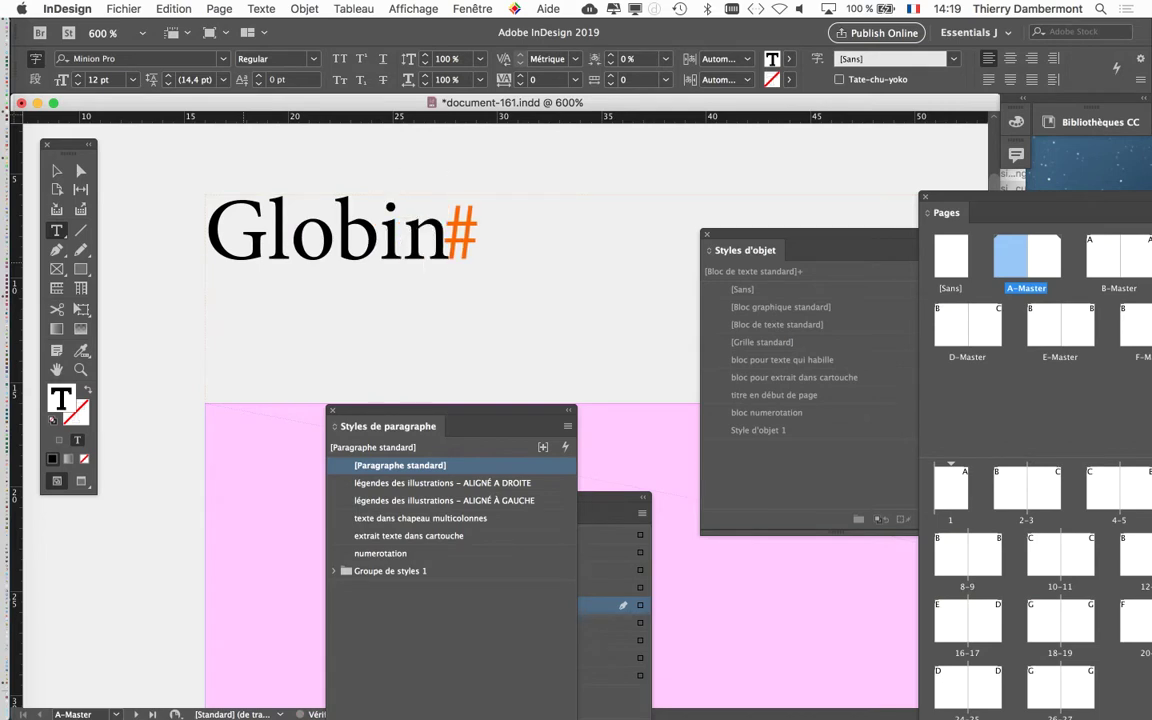
{"action": "key", "text": "BackSpace"}
{"action": "key", "text": "BackSpace"}
{"action": "key", "text": "BackSpace"}
{"action": "type", "text": "bol"}
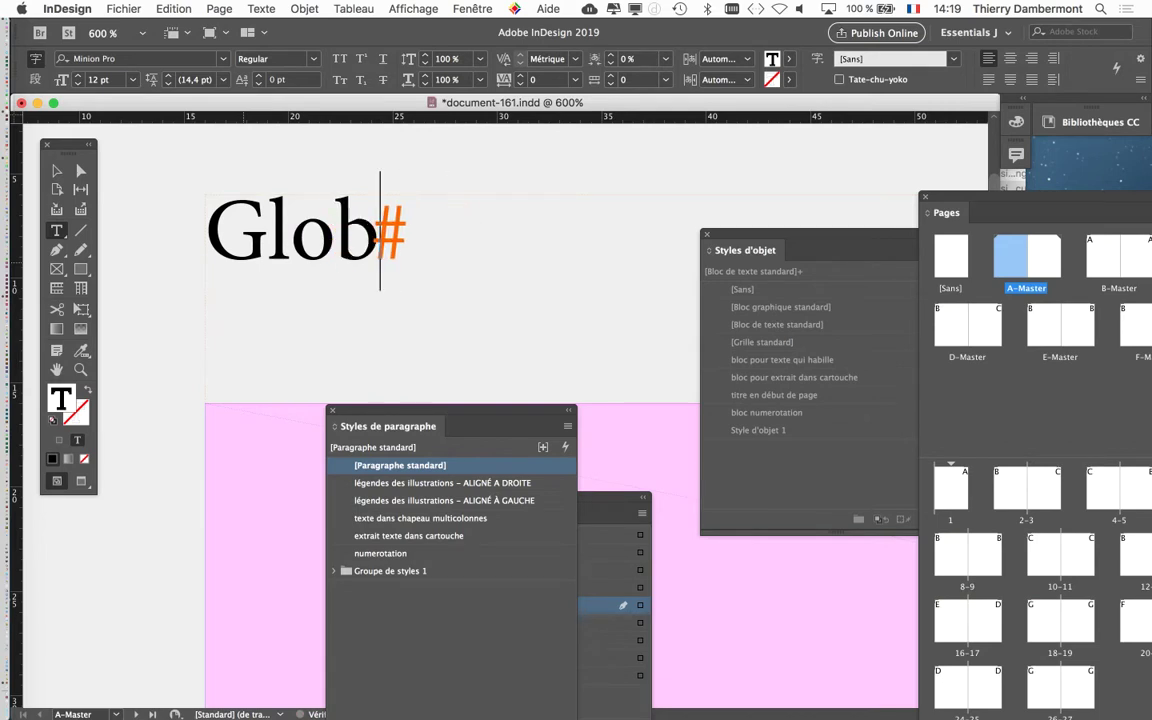
{"action": "key", "text": "BackSpace"}
{"action": "key", "text": "BackSpace"}
{"action": "type", "text": "uline"}
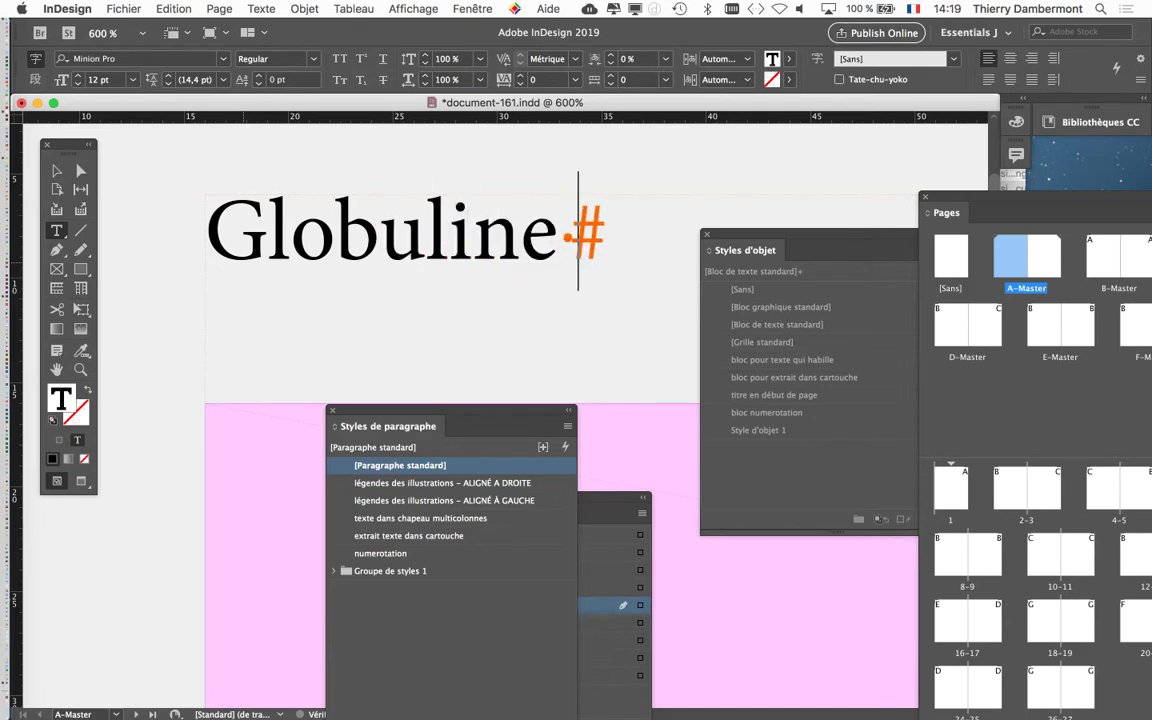
{"action": "type", "text": " Magezine"}
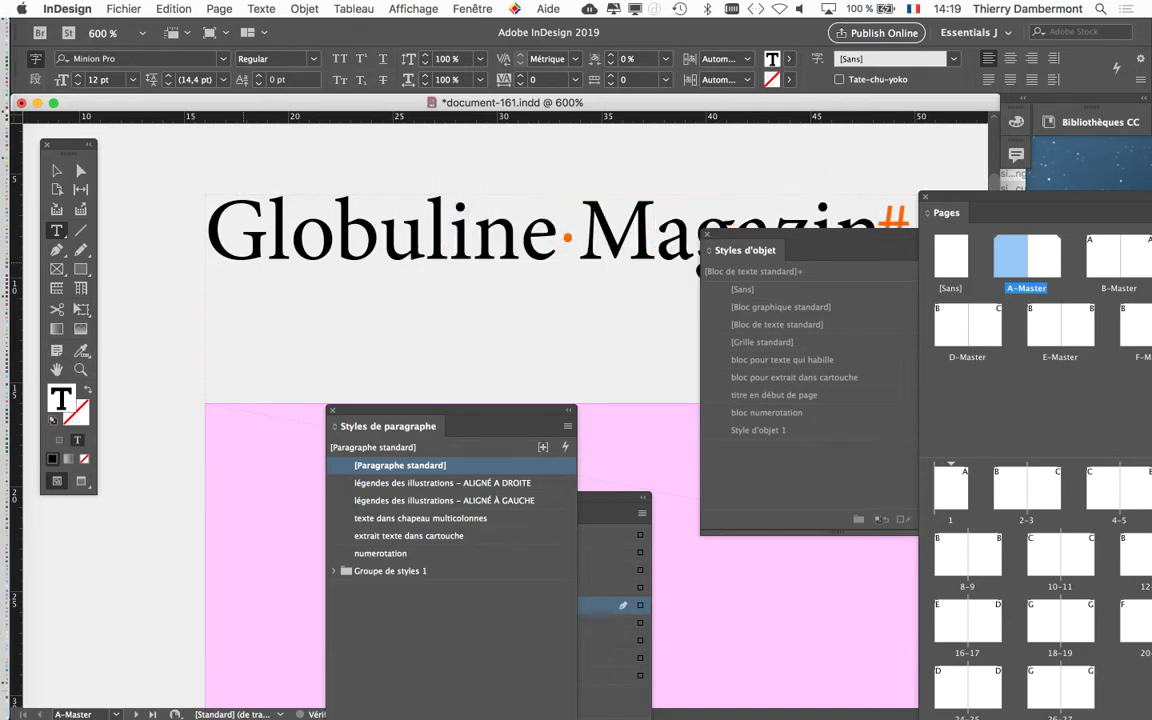
{"action": "scroll", "coordinate": [220, 236], "scroll_direction": "right", "scroll_amount": 3}
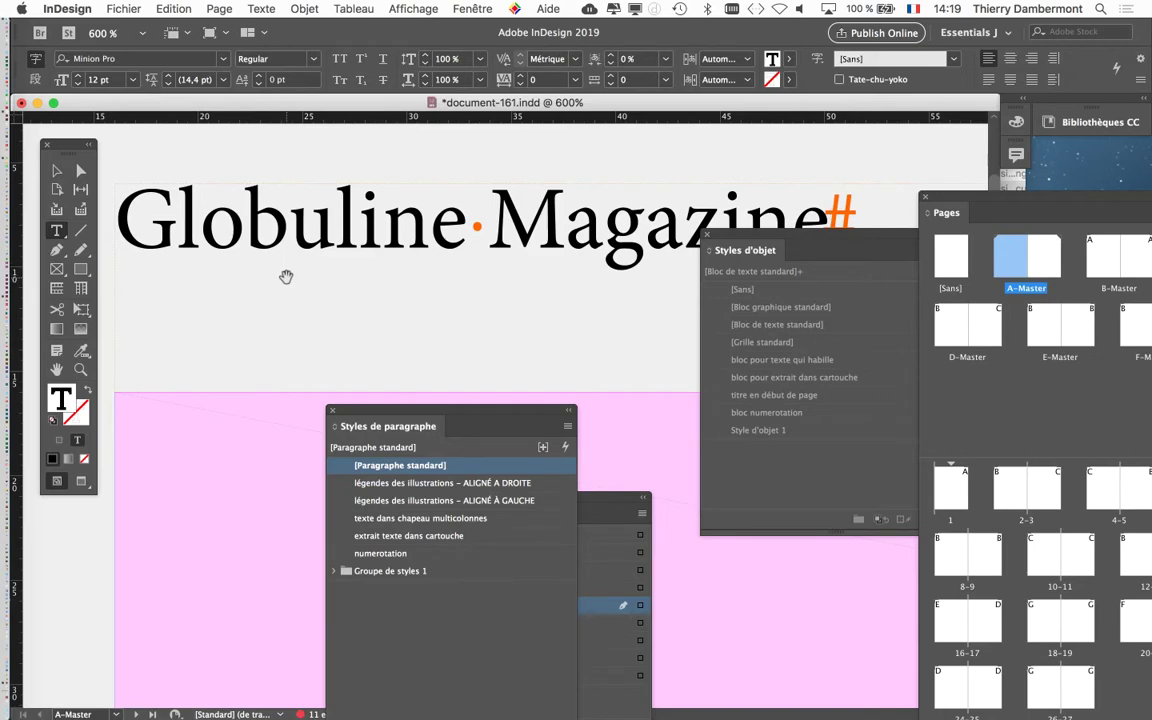
{"action": "scroll", "coordinate": [285, 277], "scroll_direction": "down", "scroll_amount": 2}
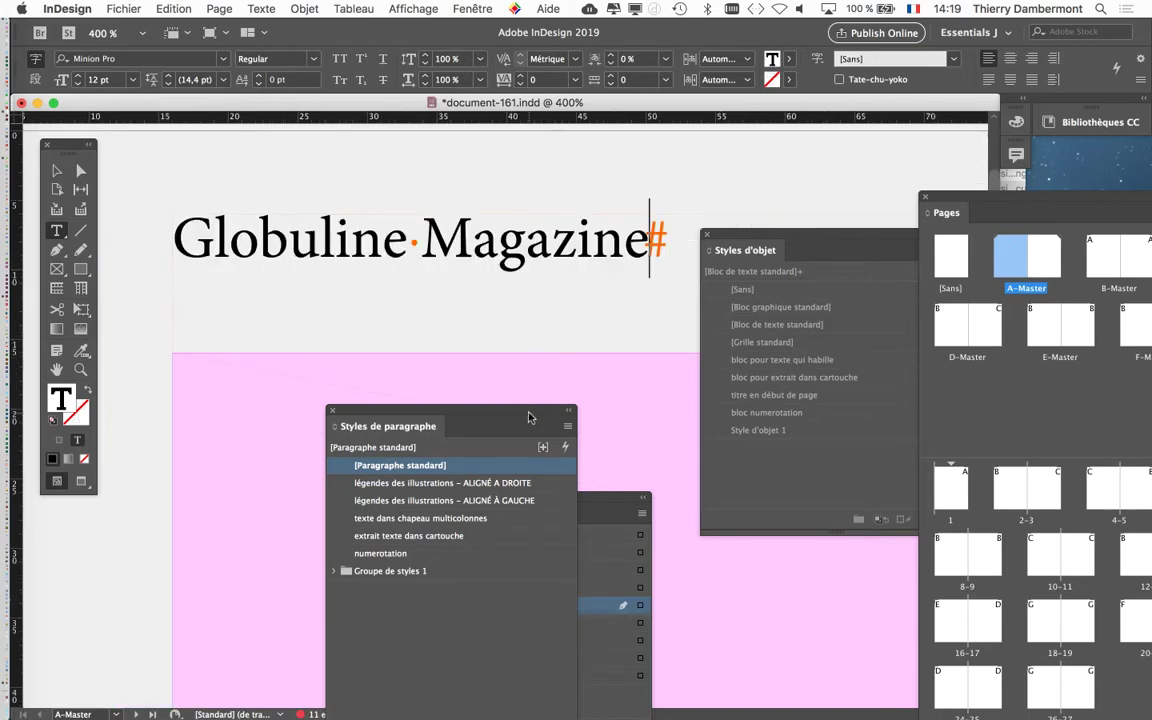
Hide the object styles, layers and paragraph styles to clear the workspace around the header
{"action": "left_click_drag", "start_coordinate": [530, 414], "coordinate": [306, 408]}
{"action": "left_click", "coordinate": [264, 8]}
{"action": "left_click", "coordinate": [266, 8]}
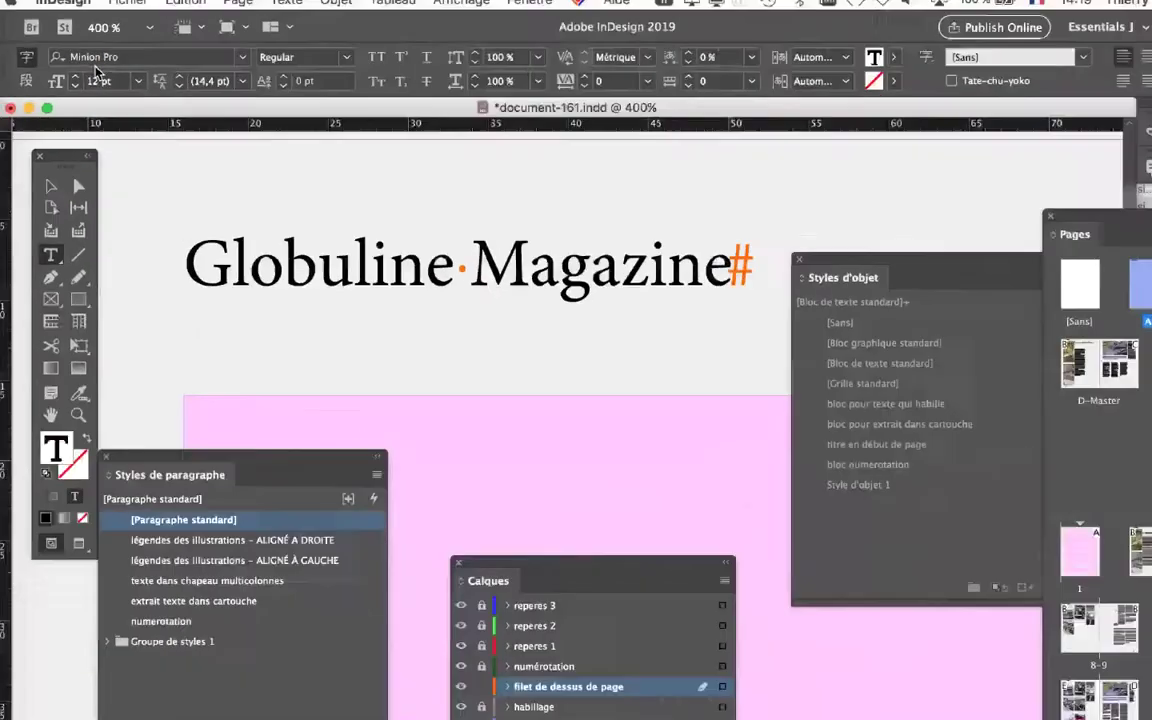
{"action": "key", "text": "super+minus"}
{"action": "key", "text": "super+minus"}
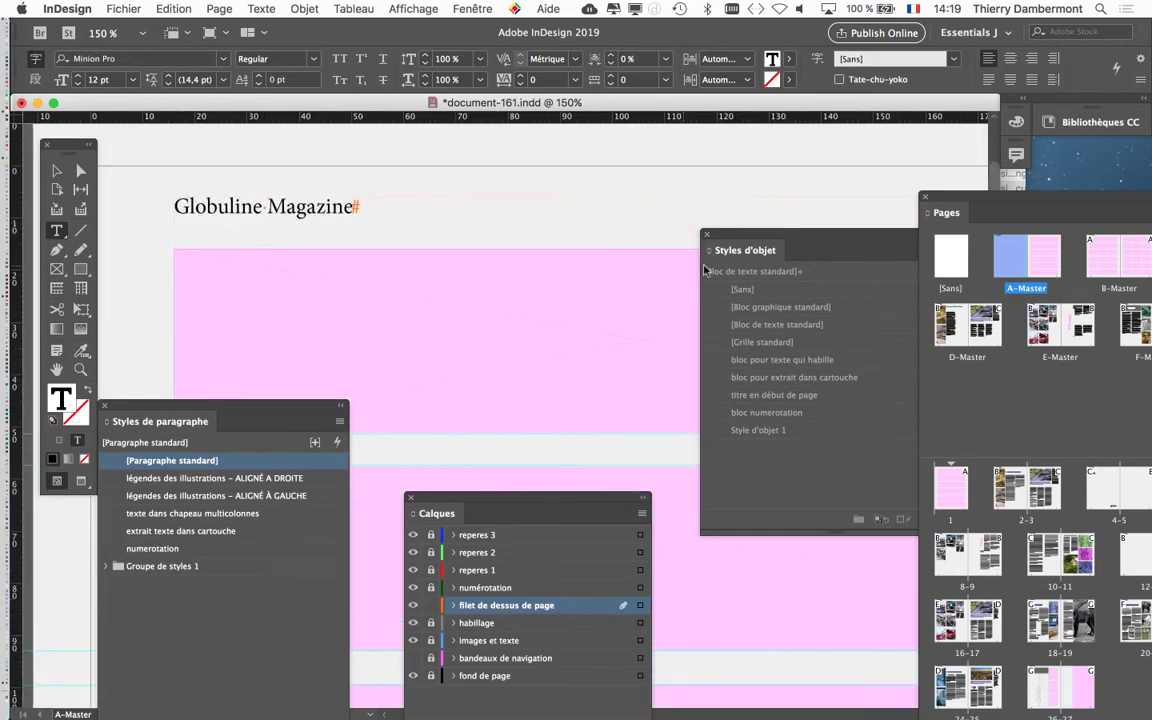
{"action": "key", "text": "super+F7"}
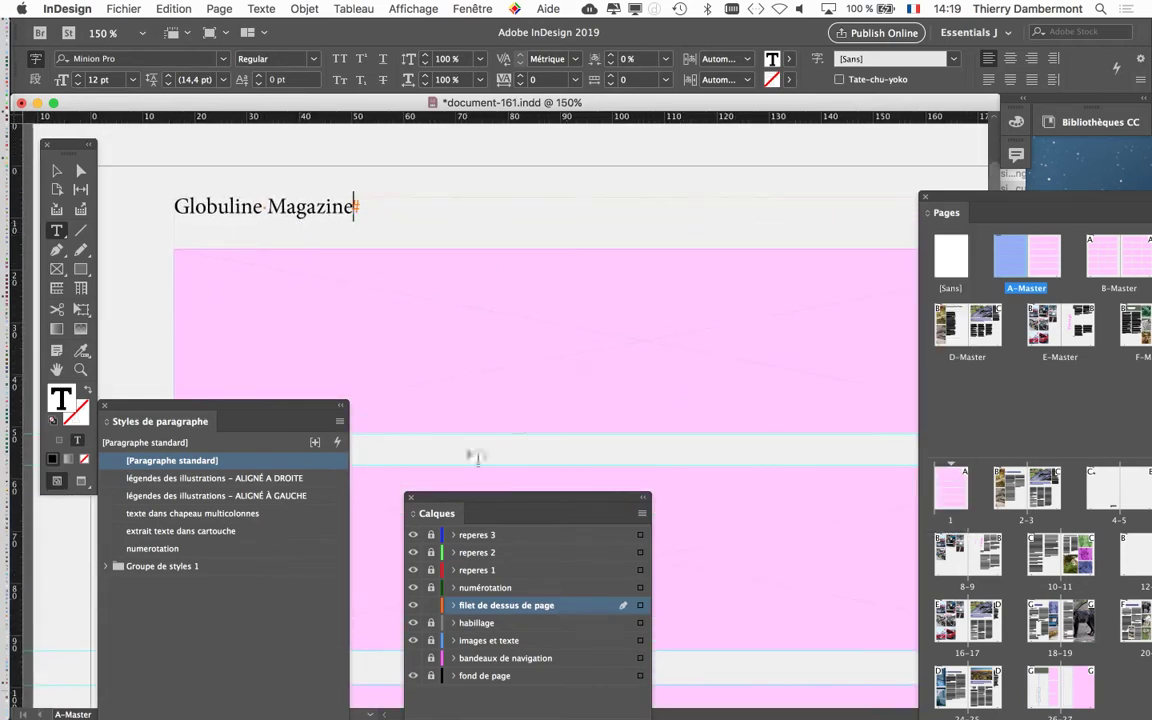
{"action": "left_click", "coordinate": [410, 497]}
{"action": "left_click", "coordinate": [106, 409]}
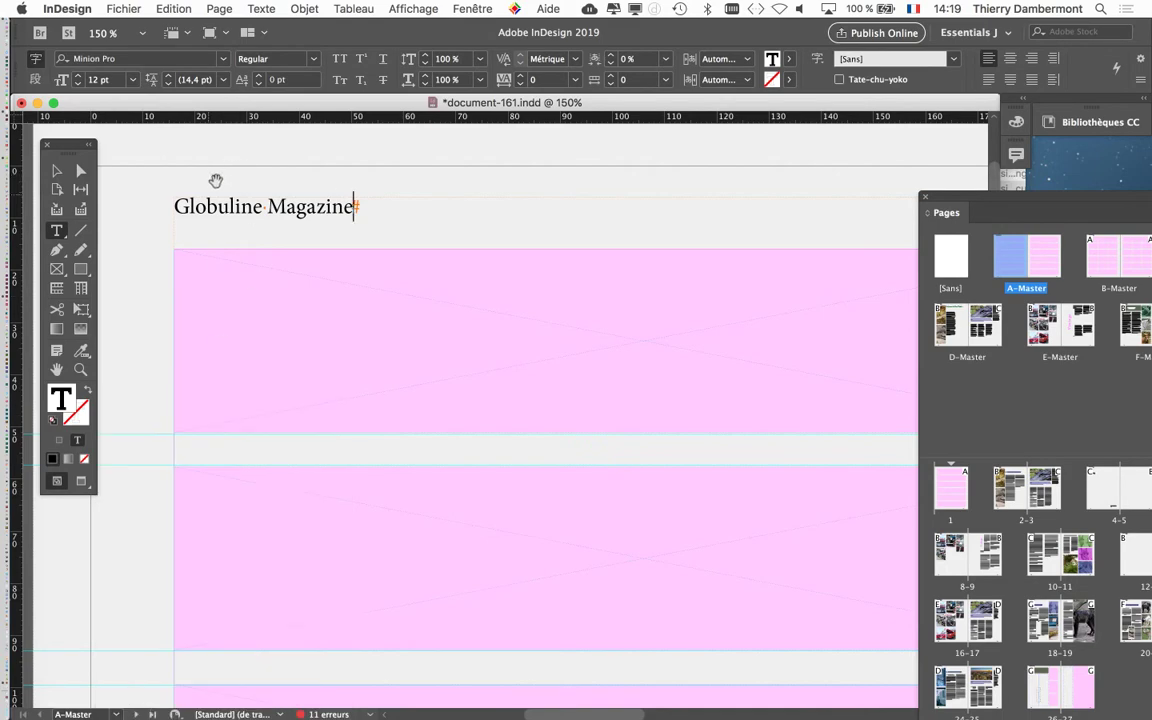
Examine the title's placement in the header frame up close and relative to the whole page width
{"action": "key", "text": "super+equal"}
{"action": "key", "text": "super+equal"}
{"action": "left_click_drag", "start_coordinate": [219, 244], "coordinate": [224, 326]}
{"action": "scroll", "coordinate": [224, 326], "scroll_direction": "up", "scroll_amount": 3}
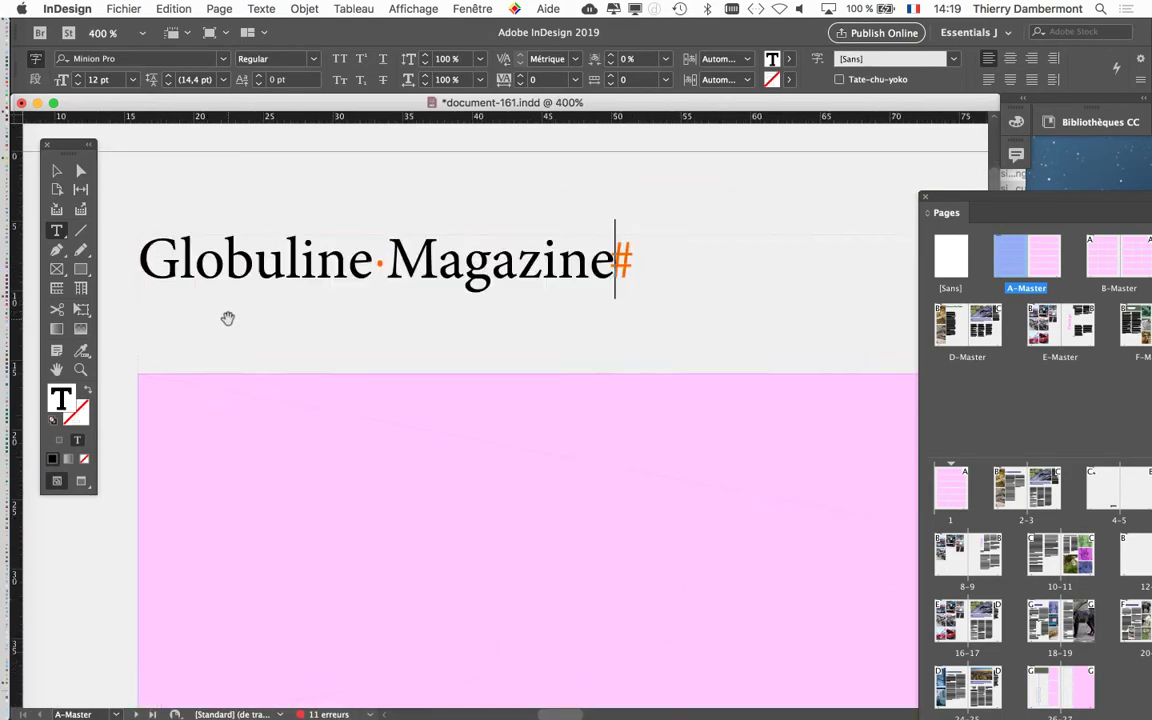
{"action": "scroll", "coordinate": [226, 322], "scroll_direction": "down", "scroll_amount": 5}
{"action": "scroll", "coordinate": [227, 318], "scroll_direction": "down", "scroll_amount": 2}
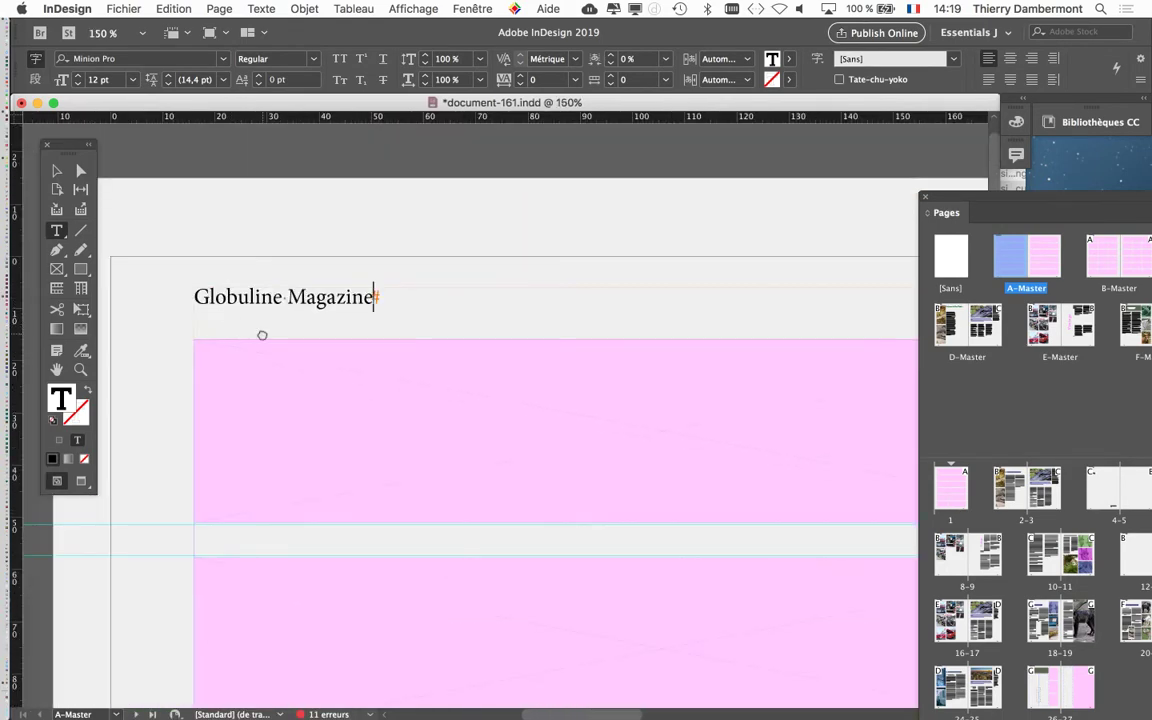
{"action": "left_click_drag", "start_coordinate": [260, 334], "coordinate": [205, 265]}
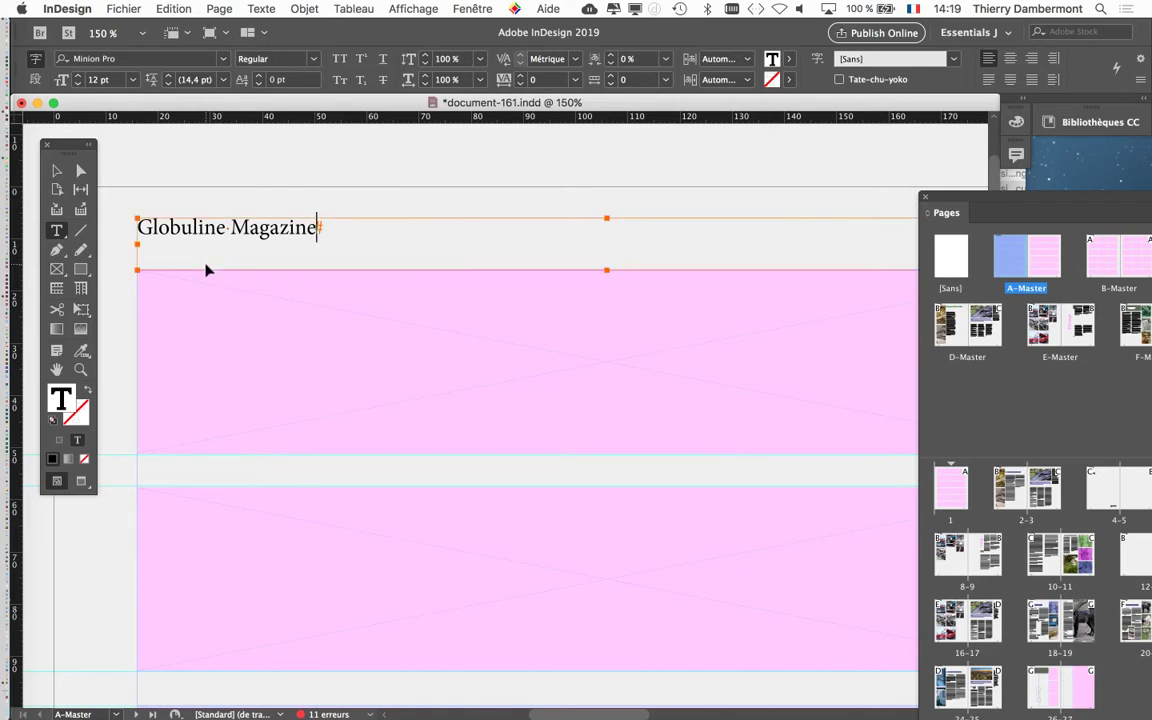
{"action": "left_click", "coordinate": [301, 249]}
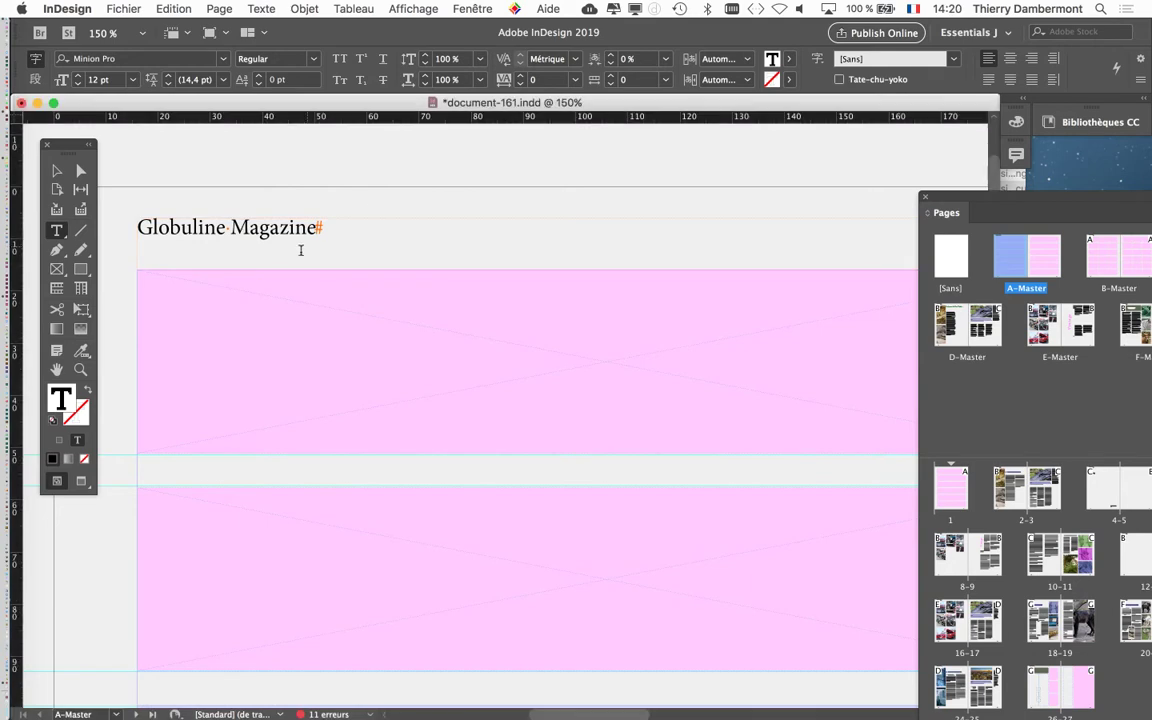
{"action": "key", "text": "super+minus"}
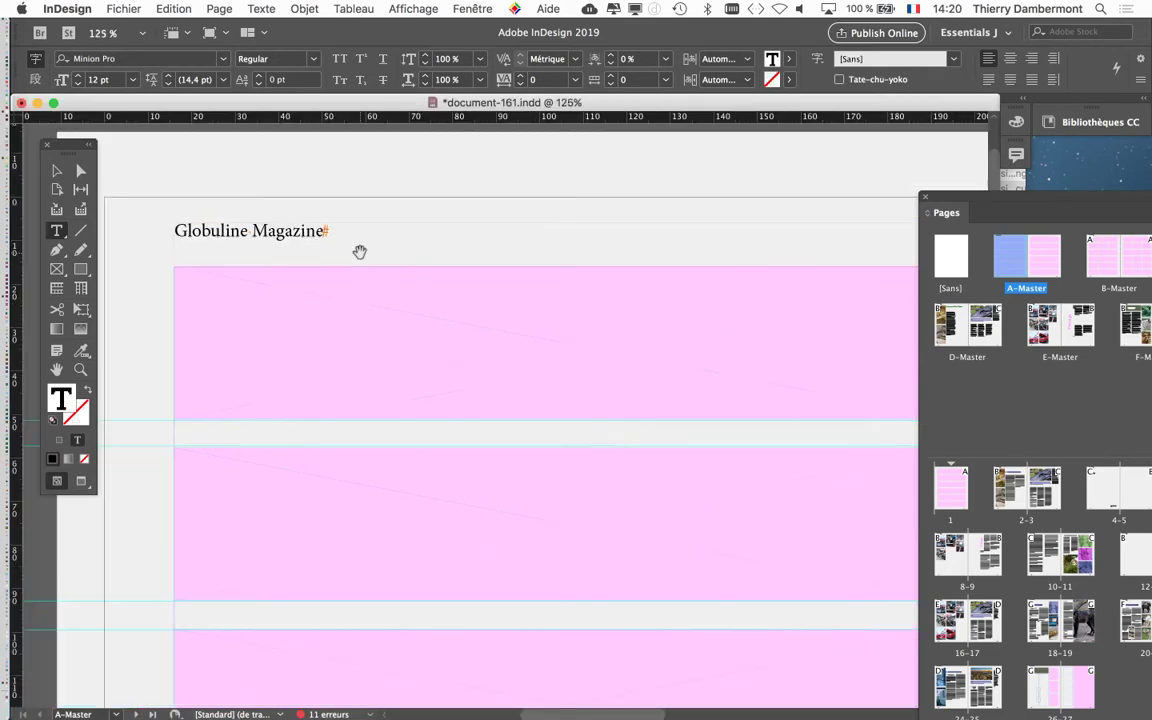
{"action": "key", "text": "super+minus"}
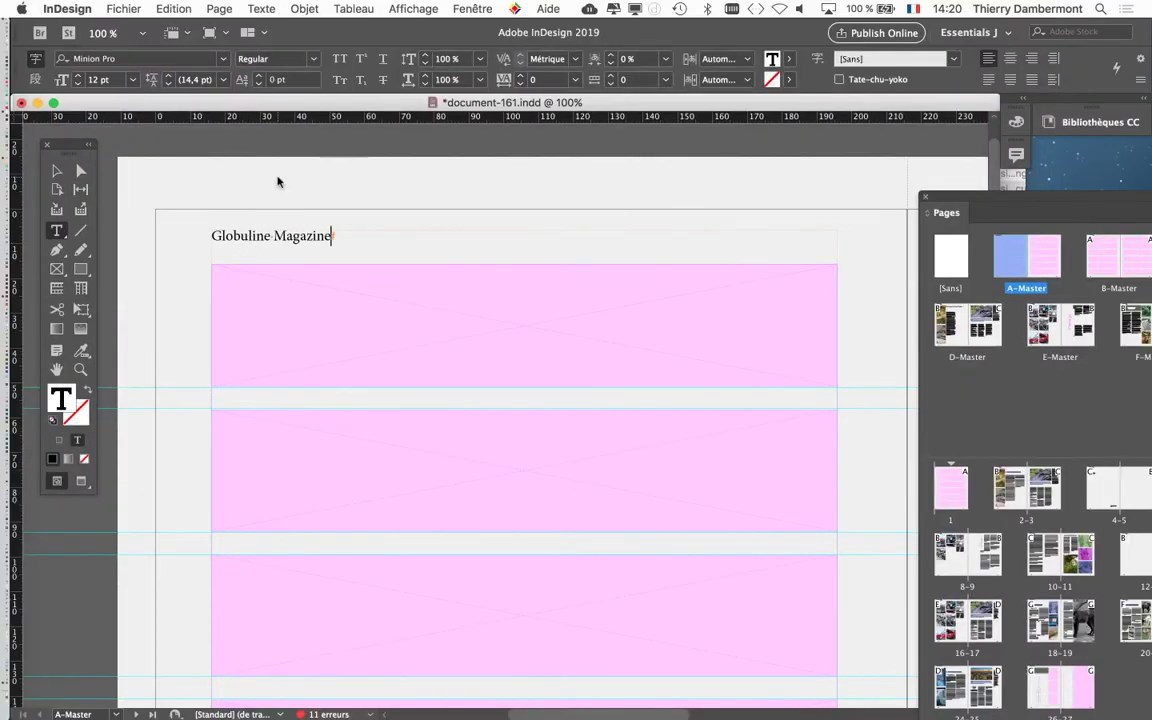
Display the paragraph formatting options and align the "Globuline Magazine" line to the right
{"action": "left_click", "coordinate": [261, 8]}
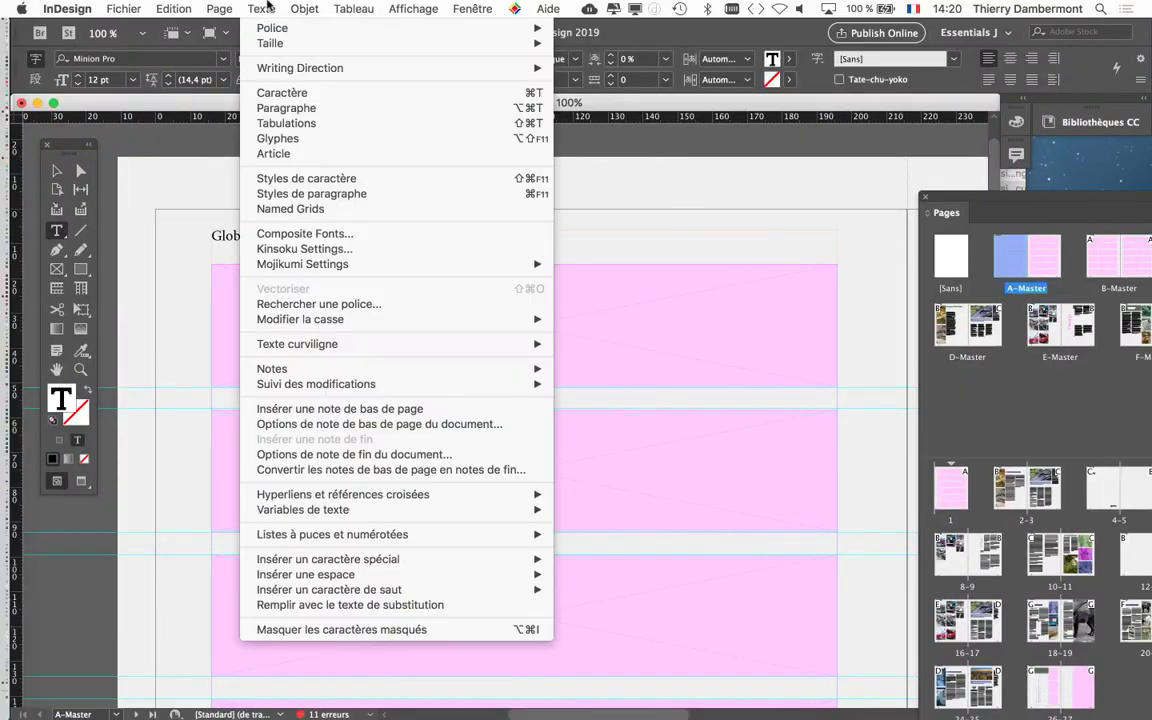
{"action": "left_click", "coordinate": [290, 108]}
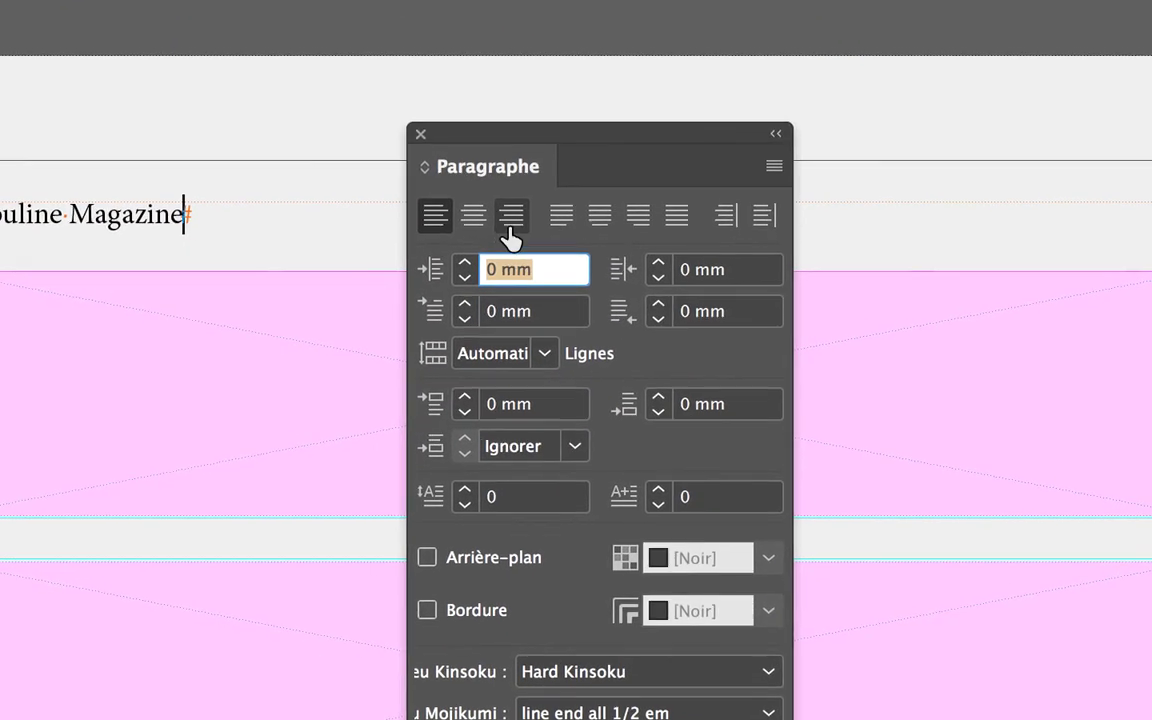
{"action": "left_click", "coordinate": [511, 237]}
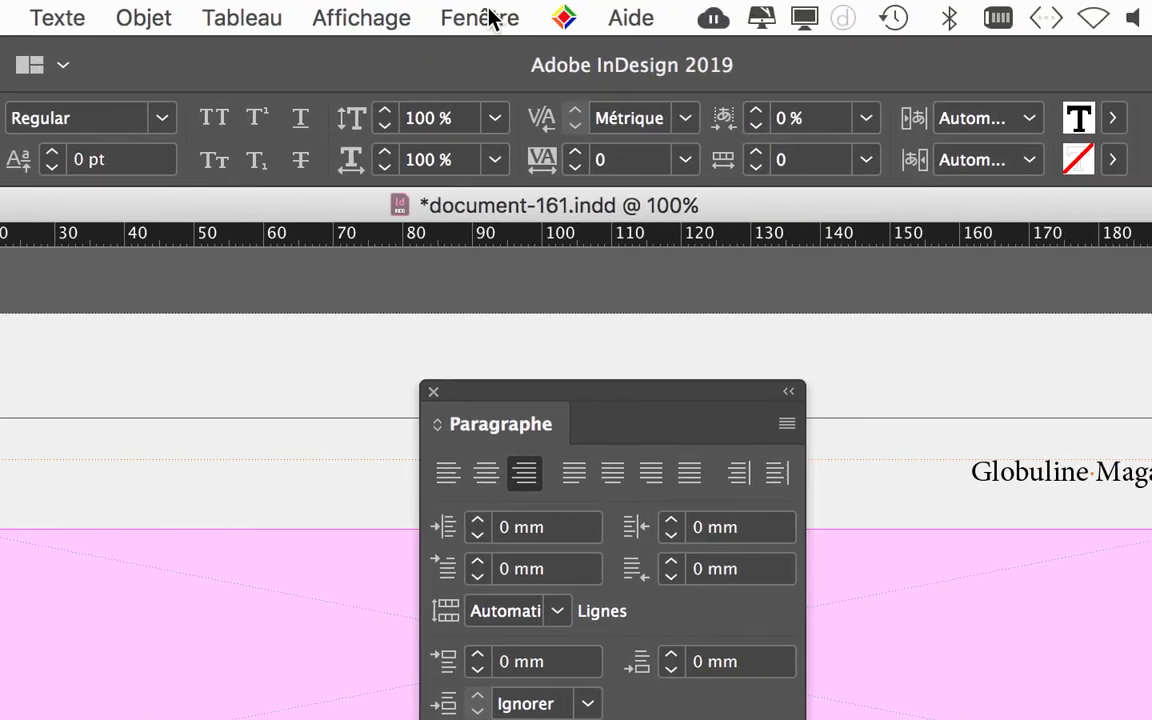
{"action": "left_click", "coordinate": [481, 18]}
{"action": "left_click", "coordinate": [490, 18]}
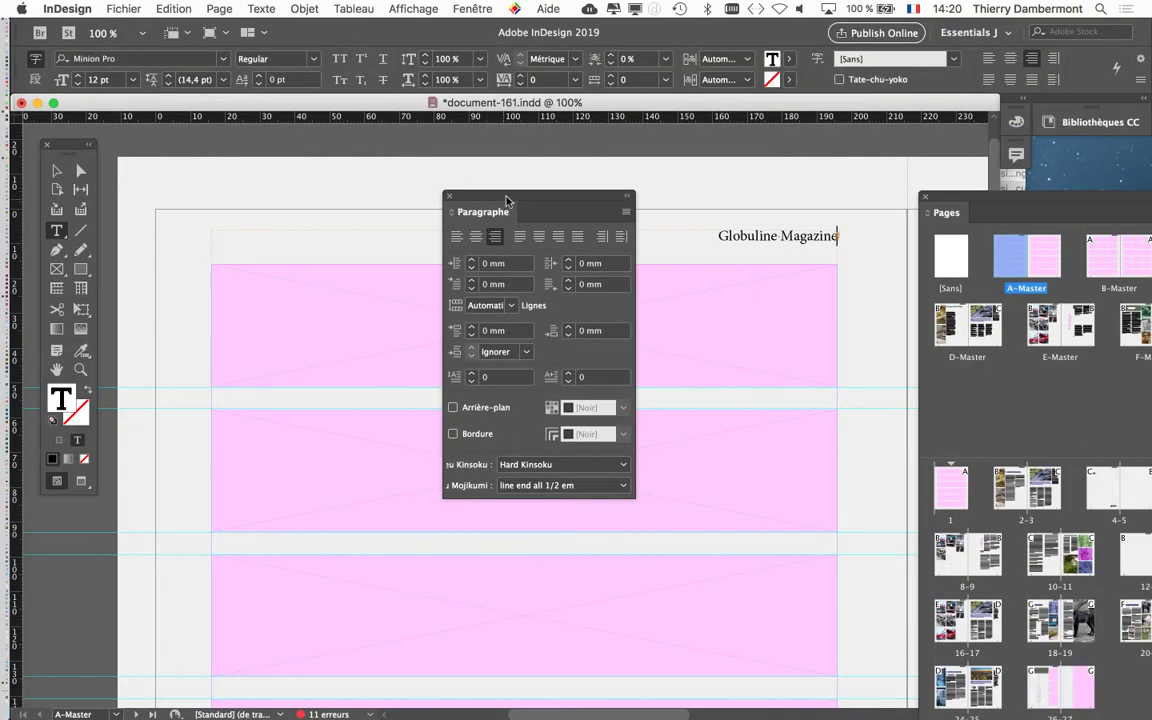
Align the header title back to the left and close the paragraph formatting options
{"action": "left_click_drag", "start_coordinate": [506, 200], "coordinate": [726, 277]}
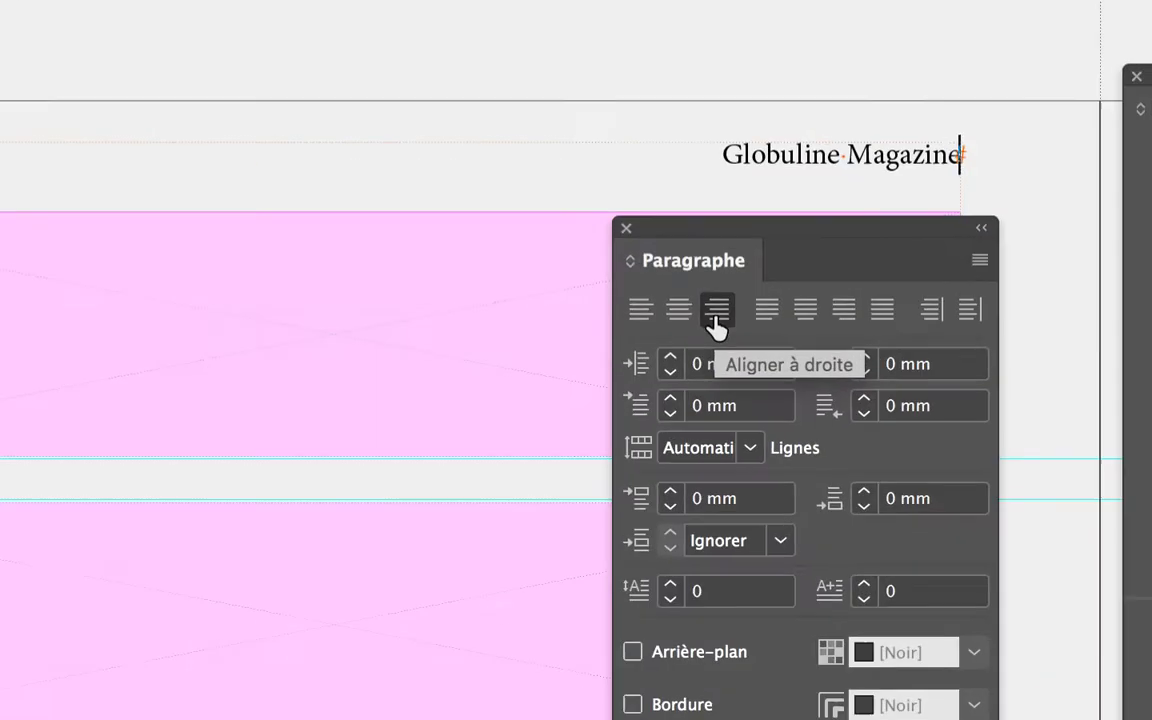
{"action": "left_click", "coordinate": [688, 320]}
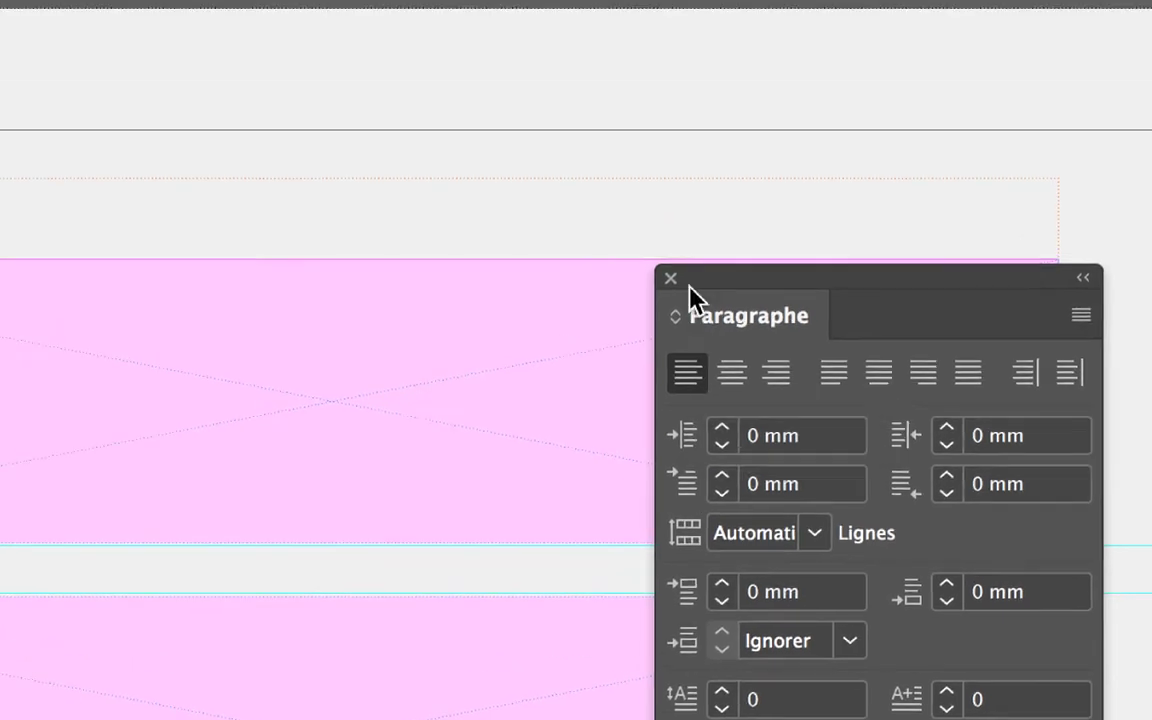
{"action": "left_click", "coordinate": [665, 211]}
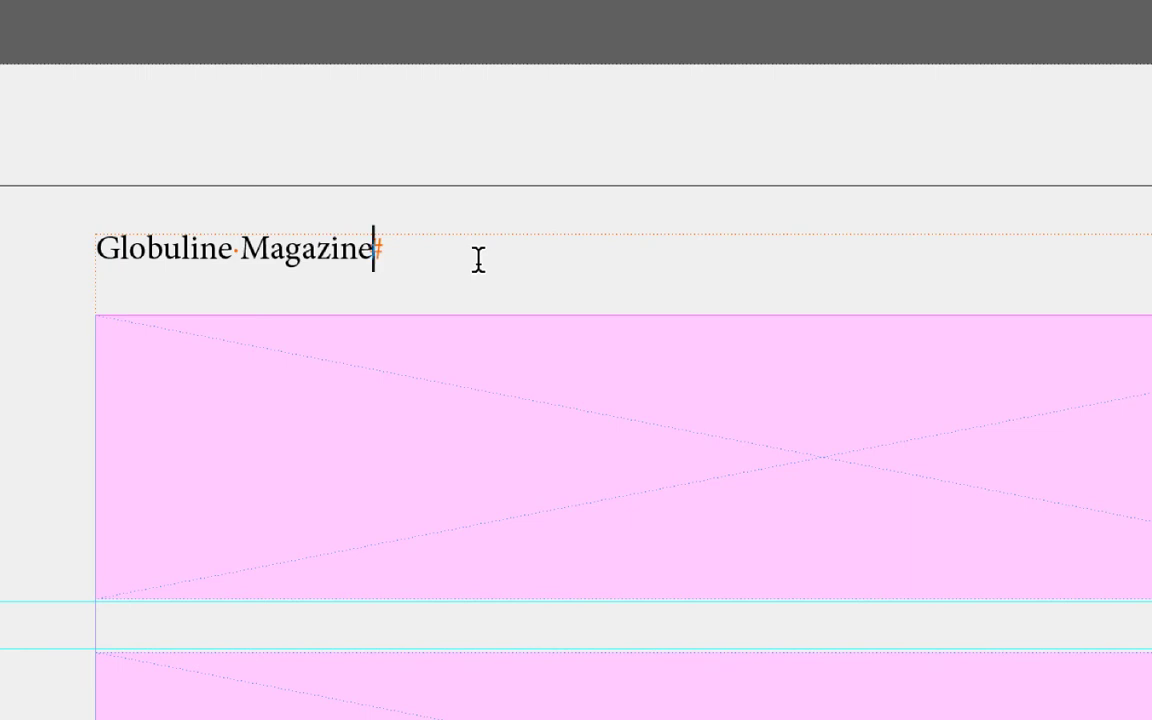
Insert a right-indent tab after "Globuline Magazine" and enter "Hors-Série Les Globules Blancs" against the header frame's right edge
{"action": "key", "text": "Tab"}
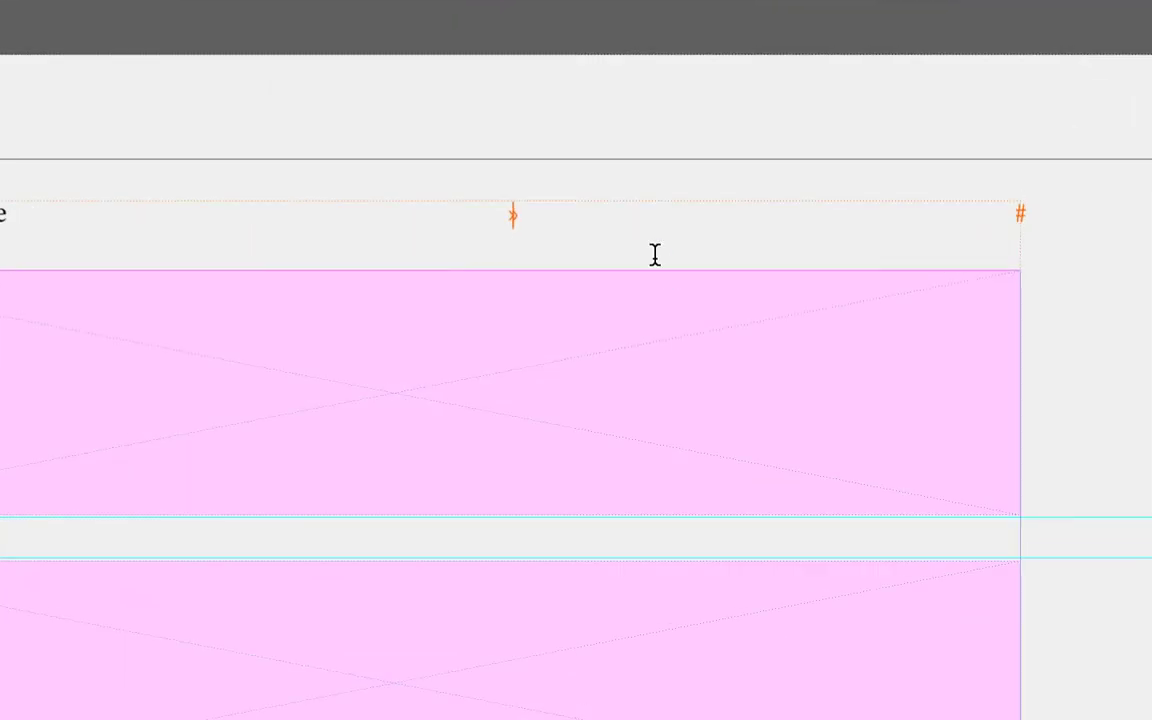
{"action": "type", "text": "Hors"}
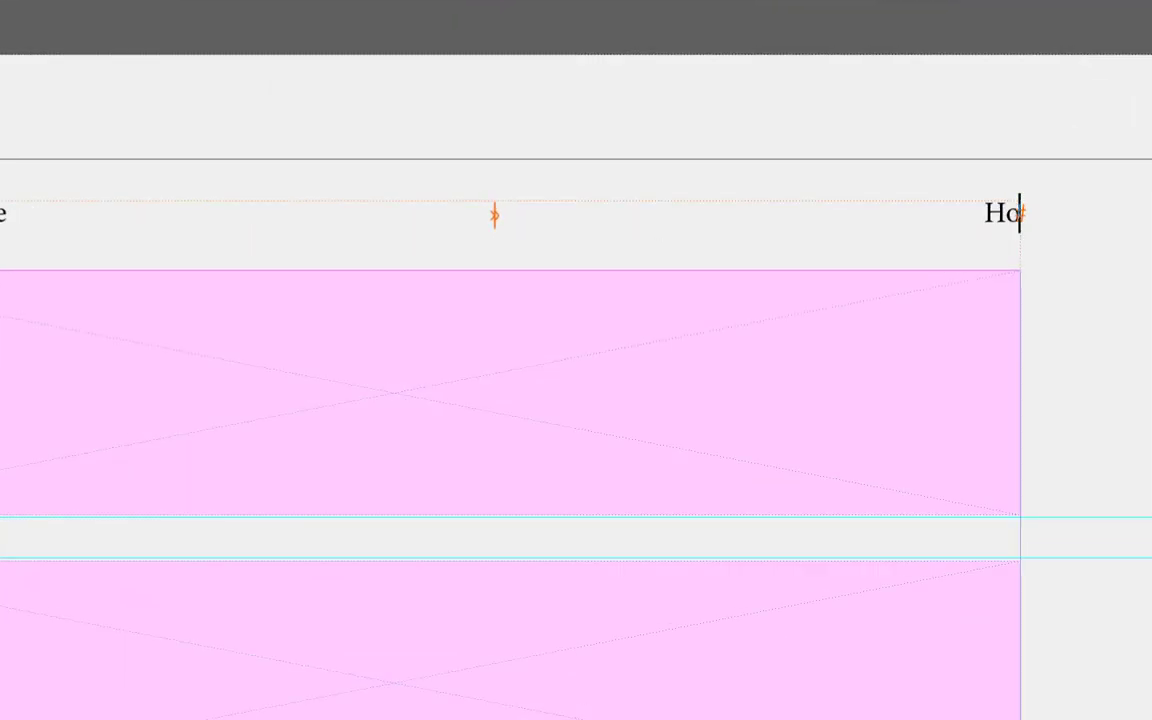
{"action": "type", "text": "-Série"}
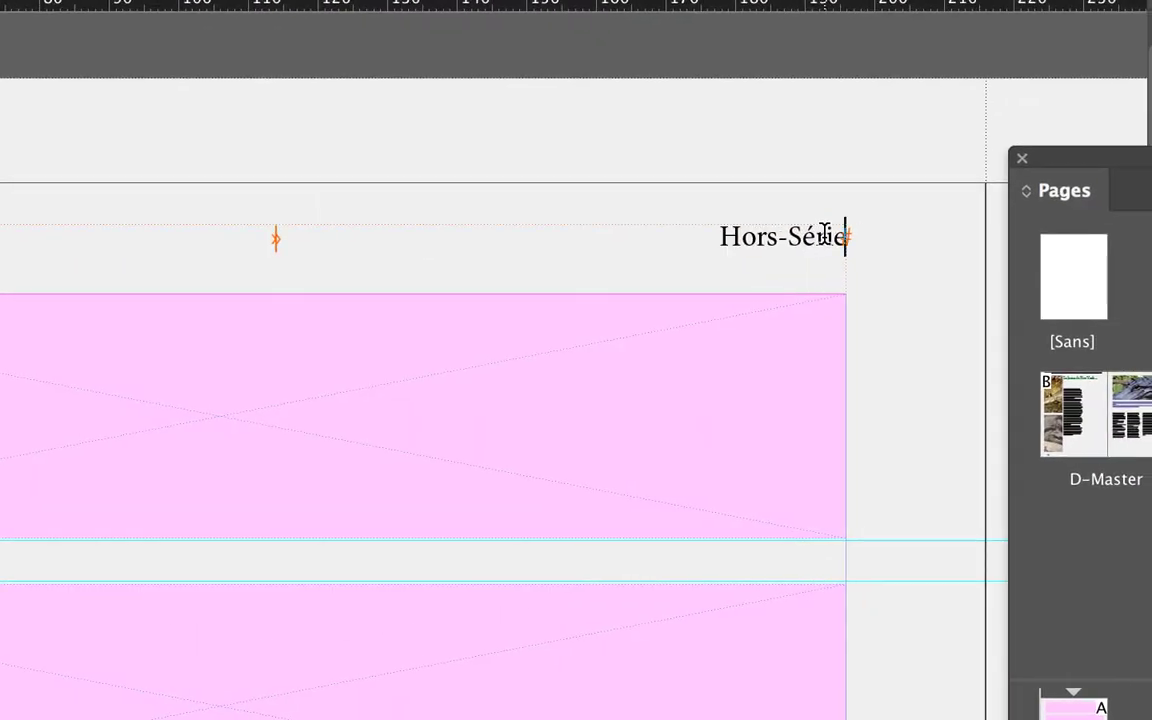
{"action": "type", "text": "Les G"}
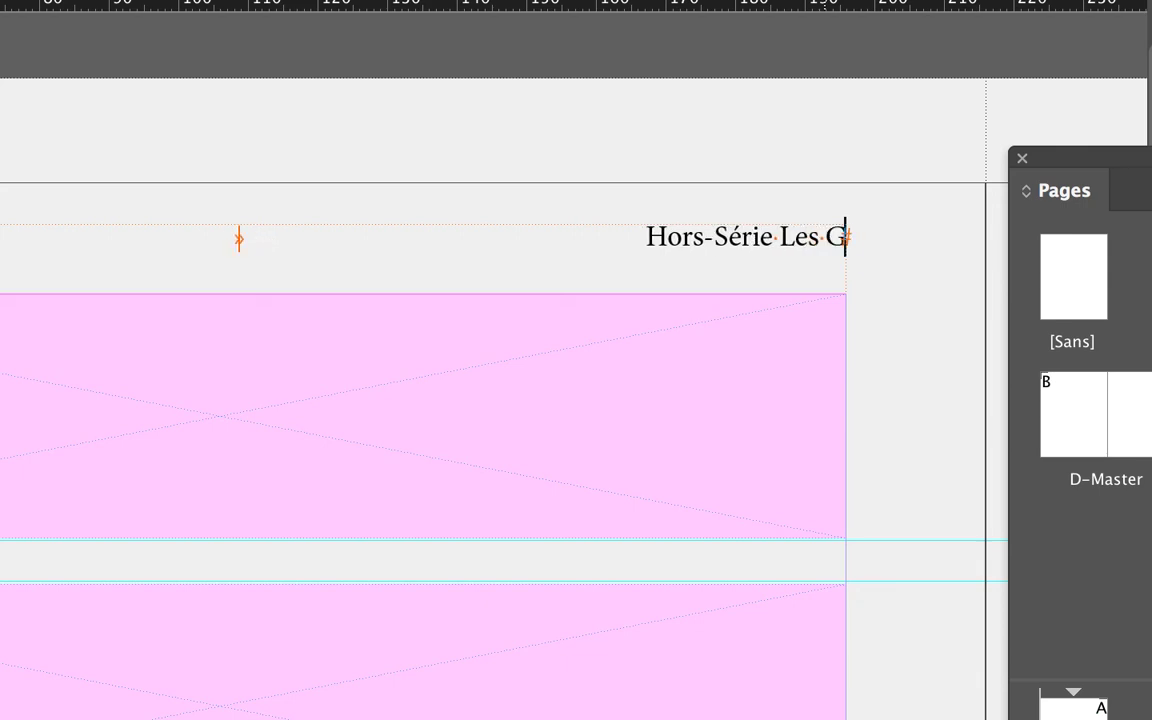
{"action": "type", "text": "lobule"}
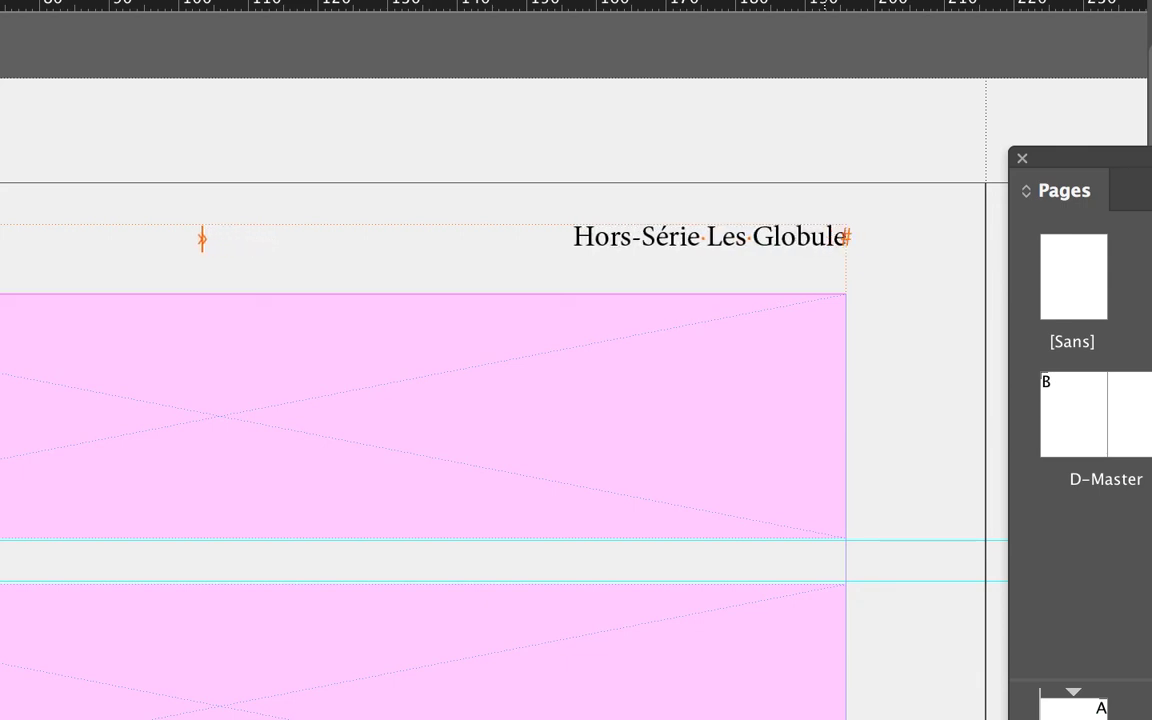
{"action": "type", "text": "s Blancs"}
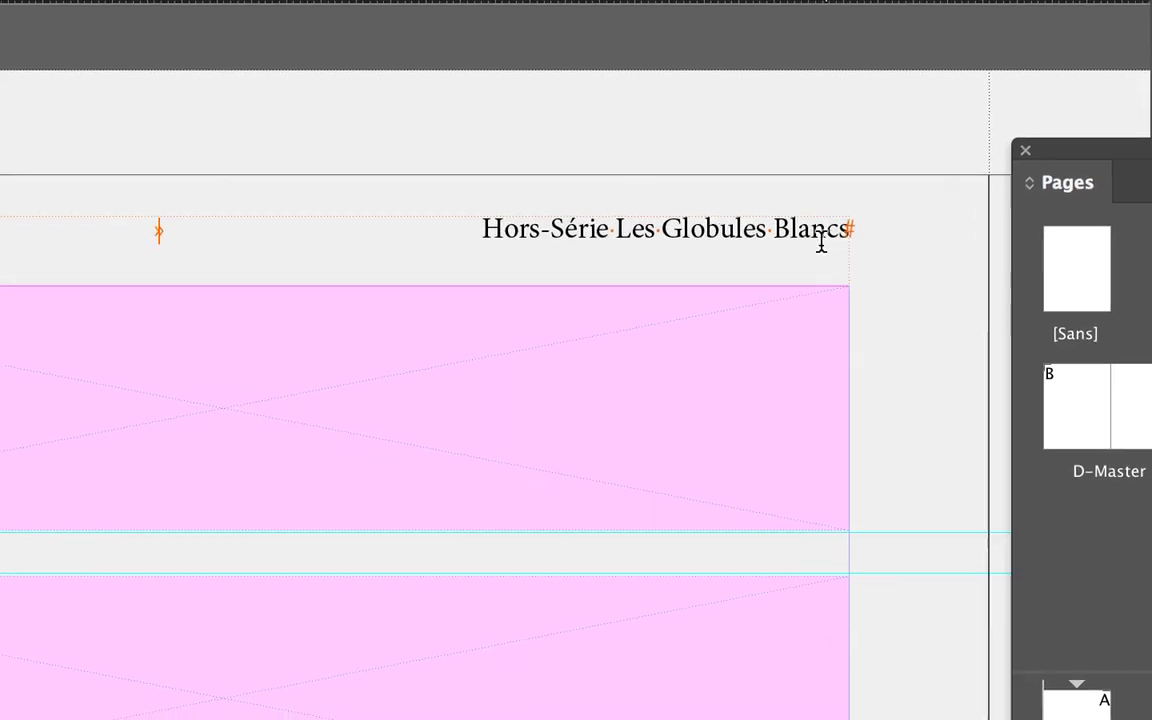
{"action": "scroll", "coordinate": [756, 249], "scroll_direction": "up", "scroll_amount": 1}
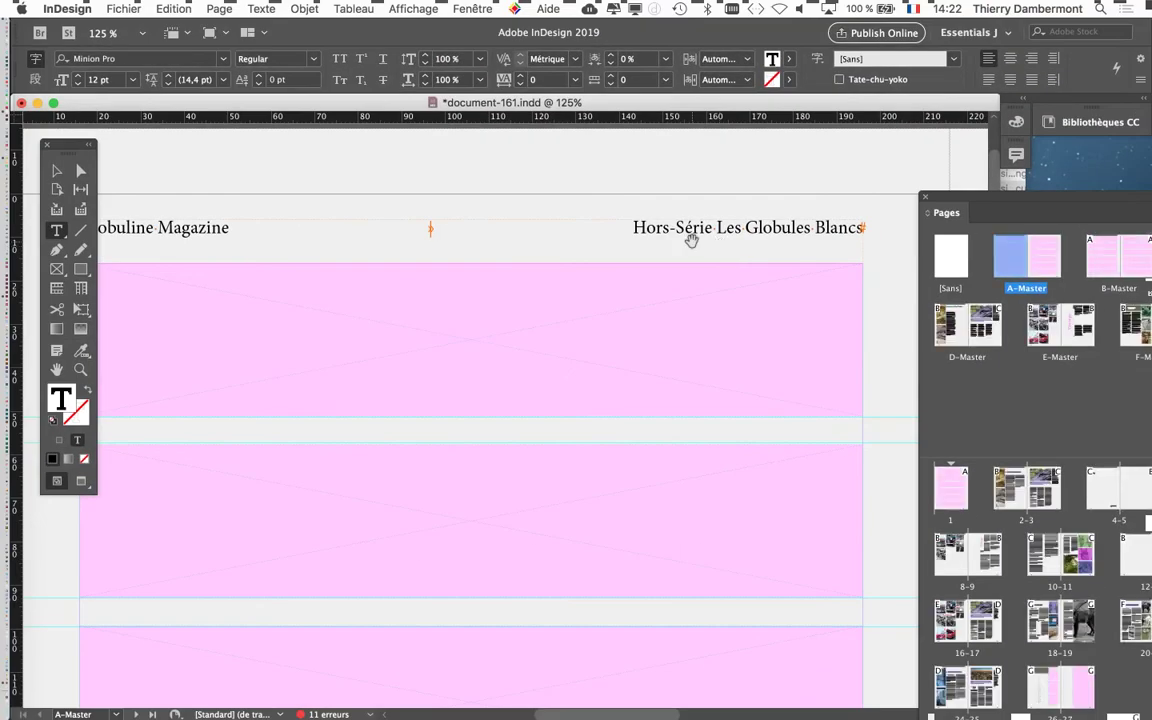
{"action": "scroll", "coordinate": [691, 240], "scroll_direction": "down", "scroll_amount": 1}
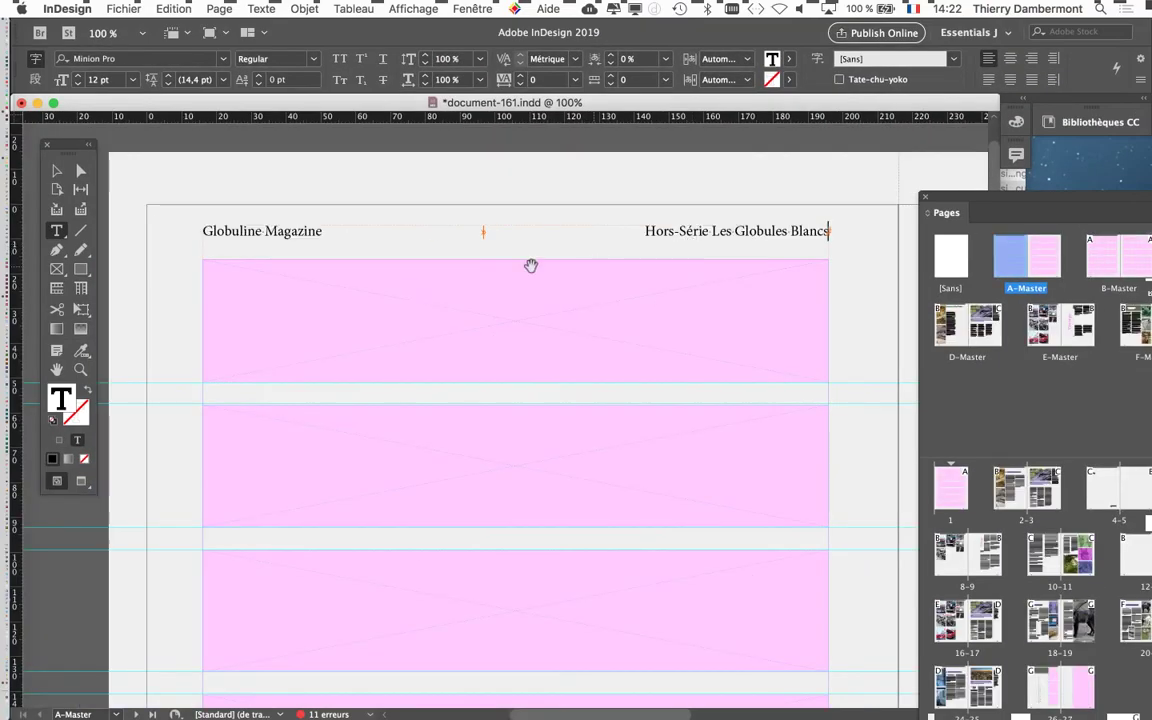